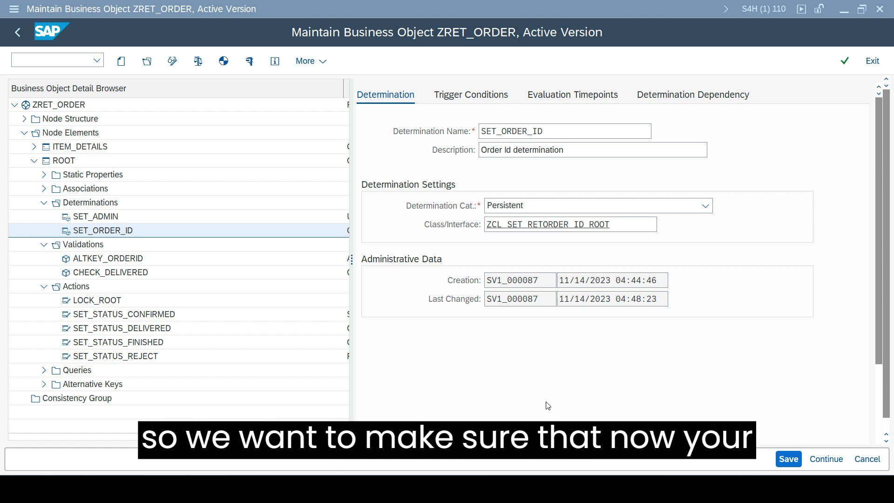
- Make ROOT's SET_STATUS_DELIVERED action the trigger of validation CHECK_DELIVERED and save
{"action": "left_click", "coordinate": [121, 274]}
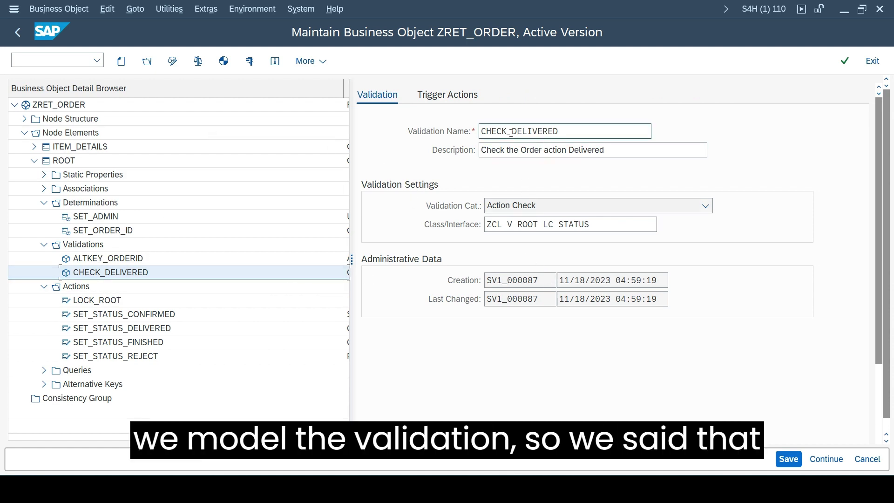
{"action": "left_click_drag", "start_coordinate": [485, 131], "coordinate": [590, 124]}
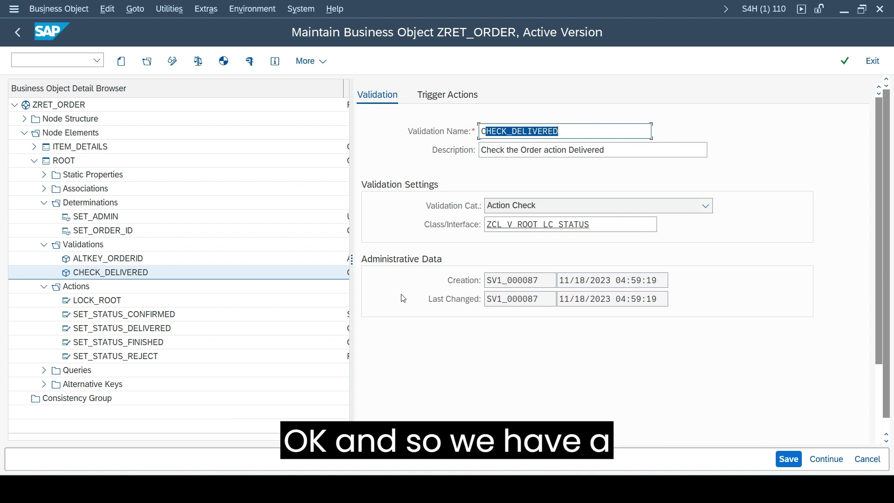
{"action": "left_click", "coordinate": [451, 96]}
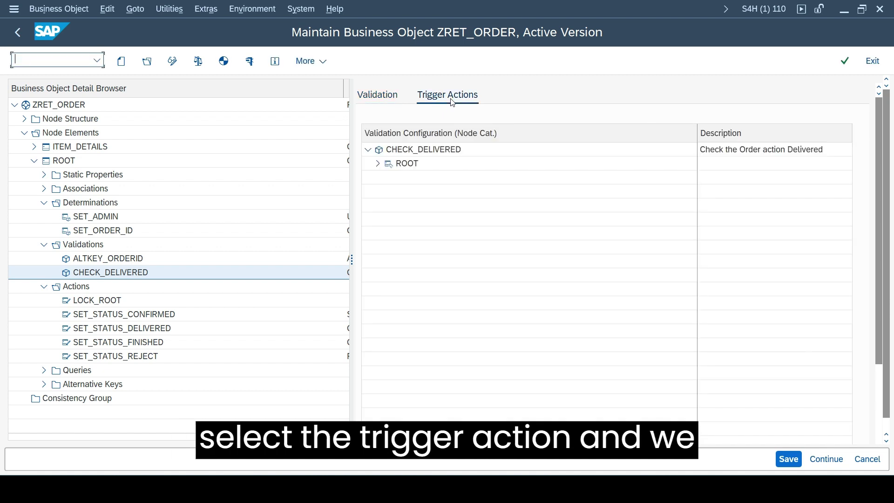
{"action": "left_click", "coordinate": [378, 163]}
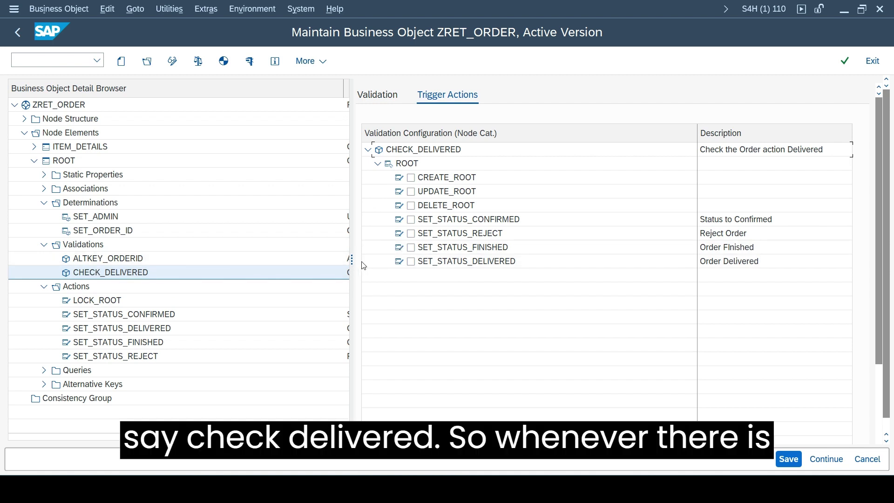
{"action": "left_click", "coordinate": [411, 264]}
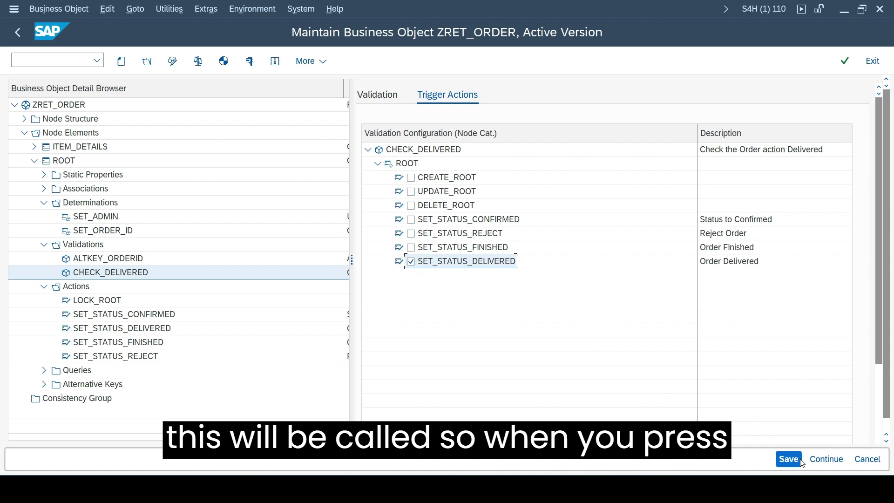
{"action": "left_click", "coordinate": [789, 466]}
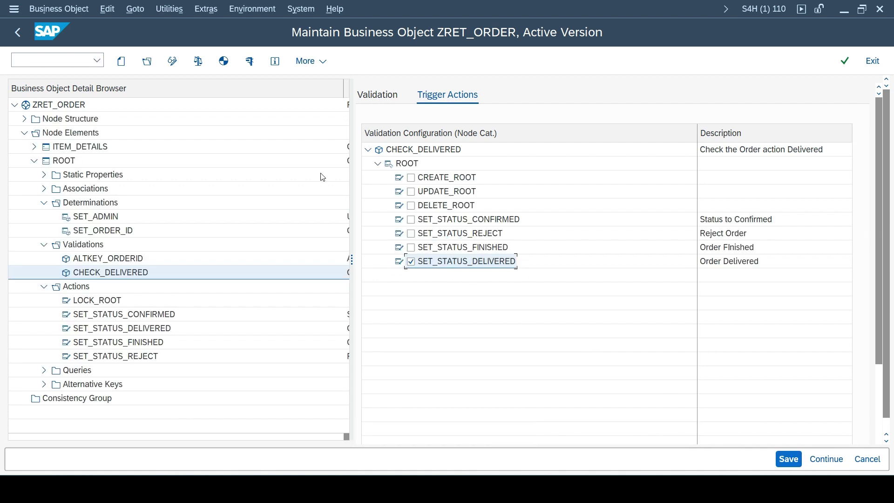
- Run Check & Generate, Check and Regenerate on ZRET_ORDER to rebuild interface ZIF_RET_ORDER_C
{"action": "left_click", "coordinate": [59, 9]}
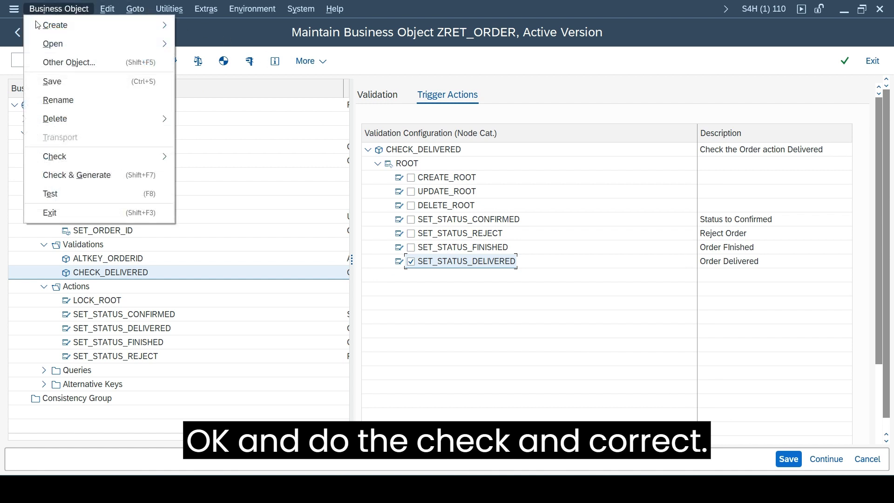
{"action": "left_click", "coordinate": [58, 175]}
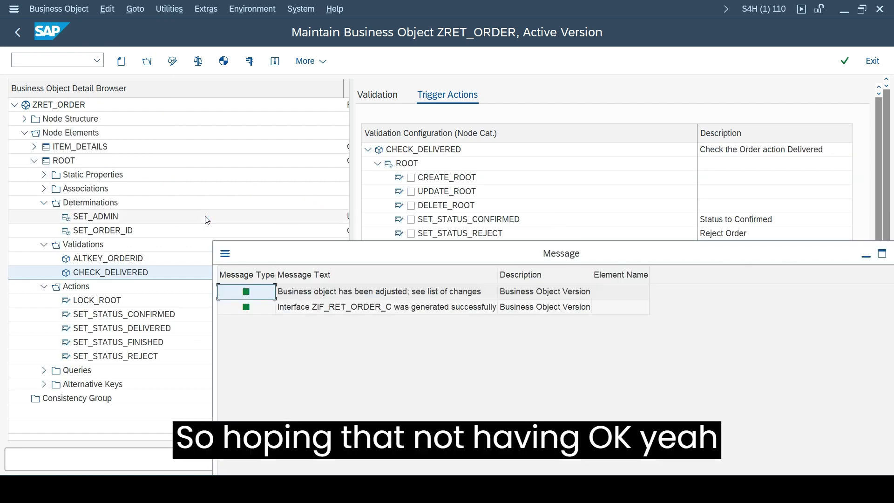
{"action": "left_click_drag", "start_coordinate": [290, 256], "coordinate": [104, 256]}
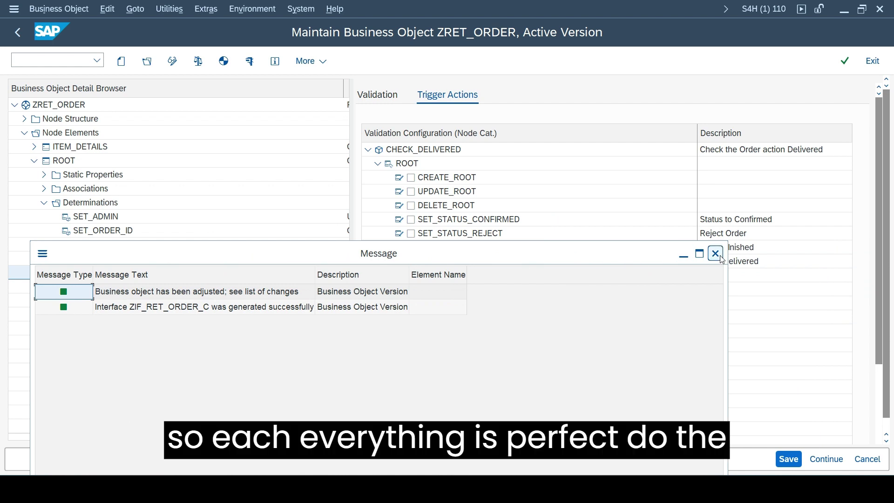
{"action": "left_click", "coordinate": [199, 61]}
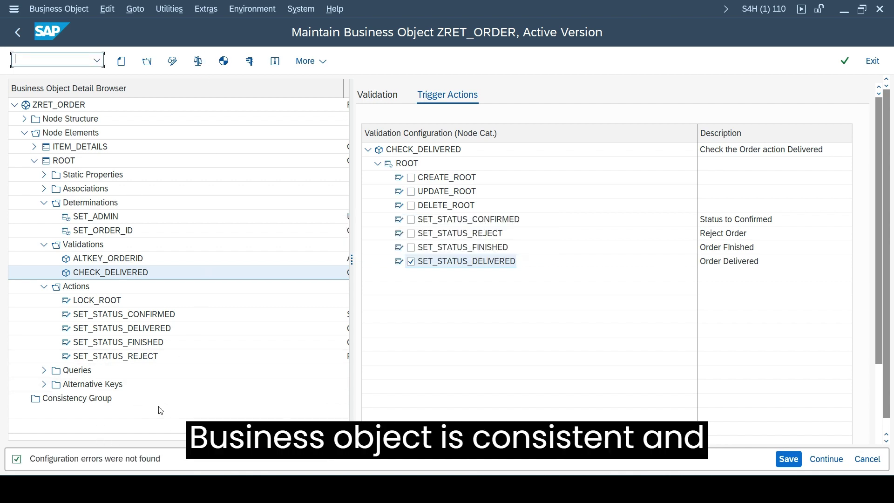
{"action": "left_click", "coordinate": [223, 61]}
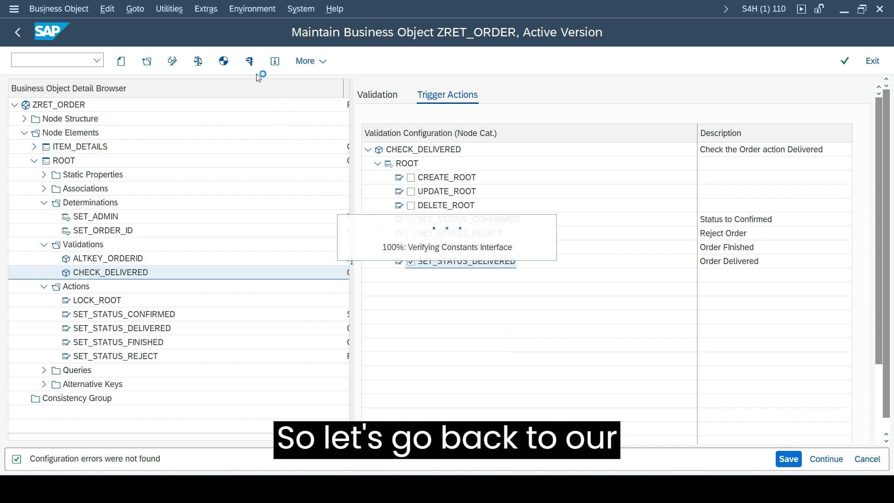
{"action": "left_click_drag", "start_coordinate": [591, 258], "coordinate": [446, 292]}
- Start the test tool and load all 9 ROOT instances with the SELECT_ALL query
{"action": "left_click", "coordinate": [751, 283]}
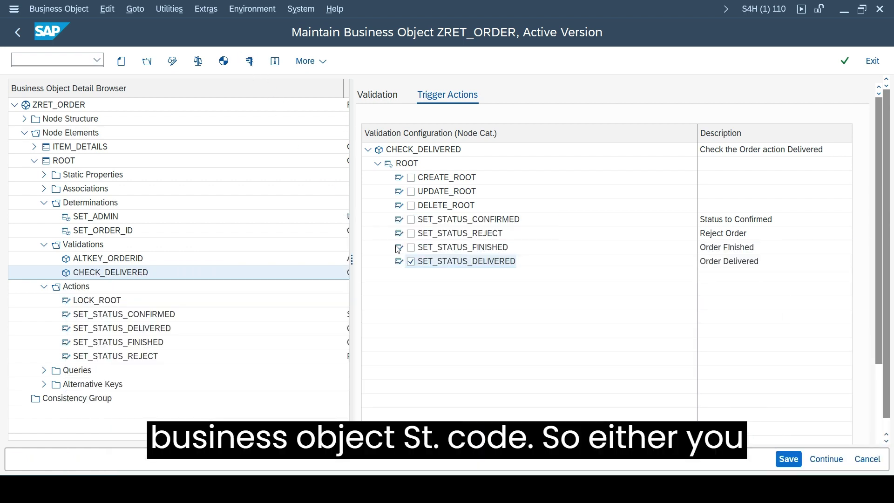
{"action": "left_click", "coordinate": [251, 65]}
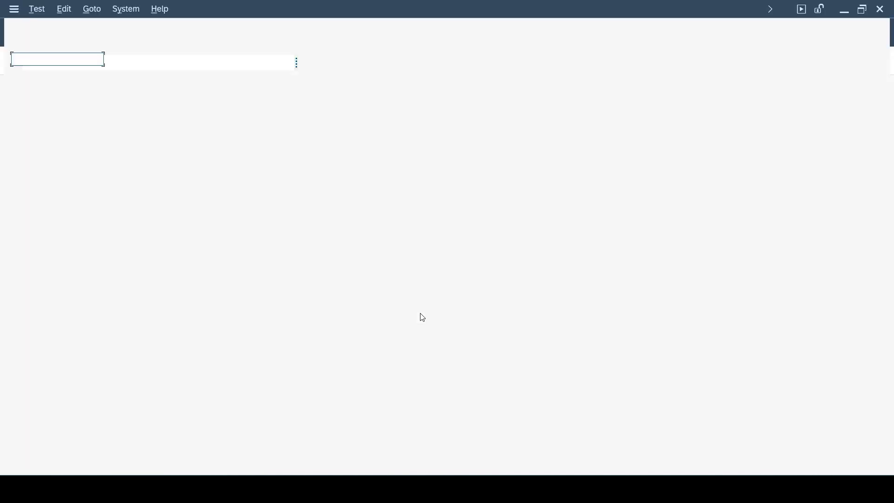
{"action": "left_click", "coordinate": [49, 175]}
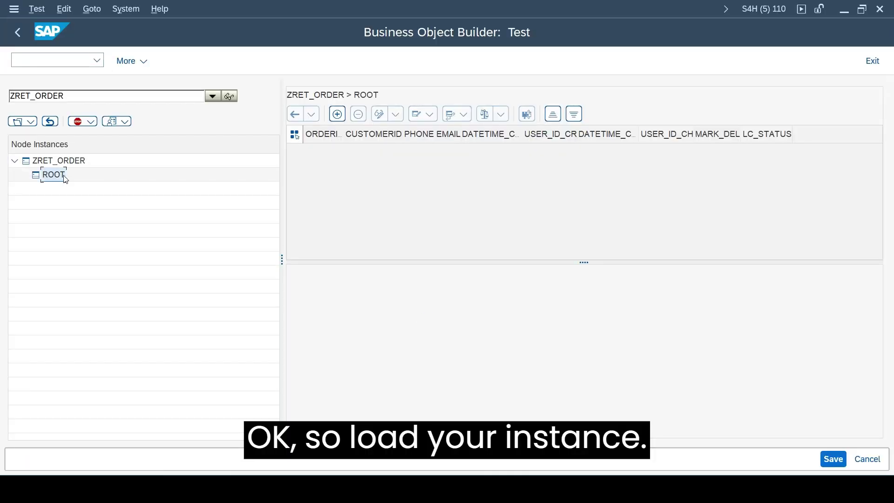
{"action": "left_click", "coordinate": [58, 160]}
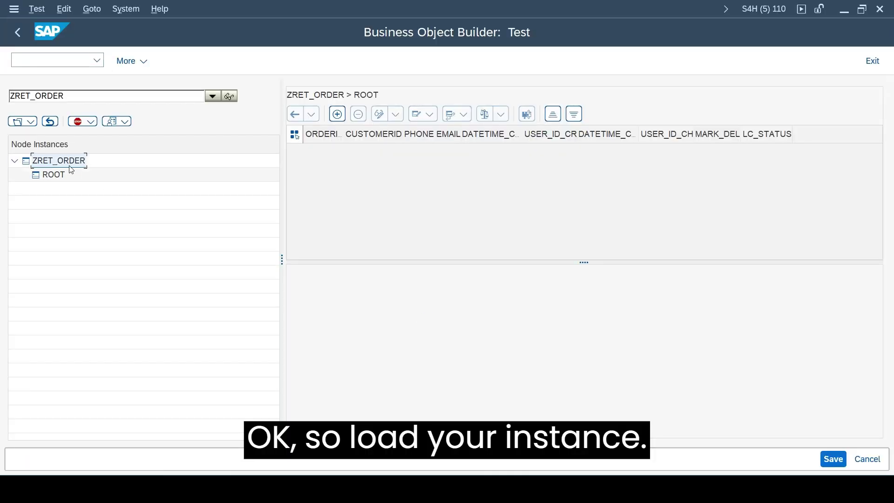
{"action": "left_click", "coordinate": [30, 121]}
{"action": "mouse_move", "coordinate": [35, 138]}
{"action": "left_click", "coordinate": [169, 139]}
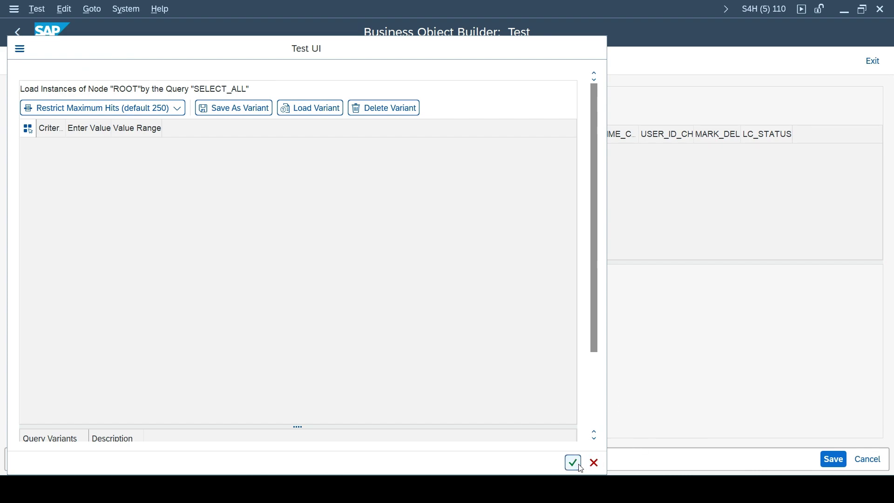
{"action": "left_click", "coordinate": [573, 462]}
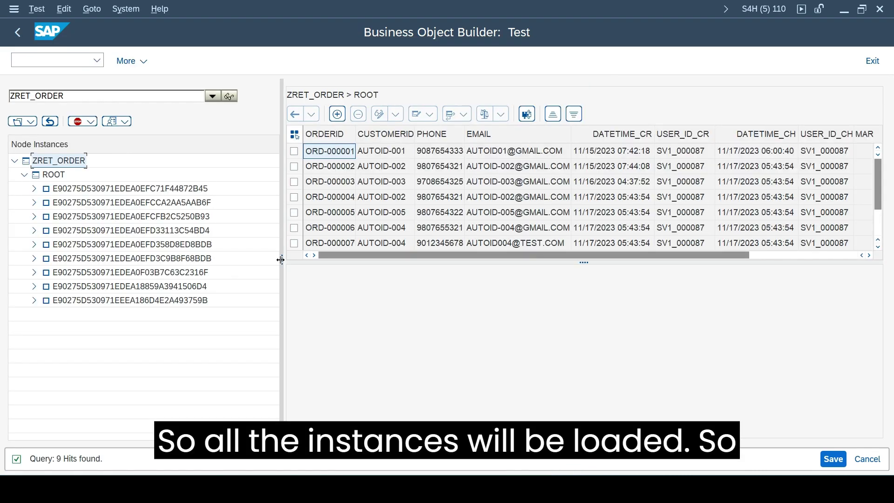
{"action": "left_click_drag", "start_coordinate": [282, 259], "coordinate": [169, 259]}
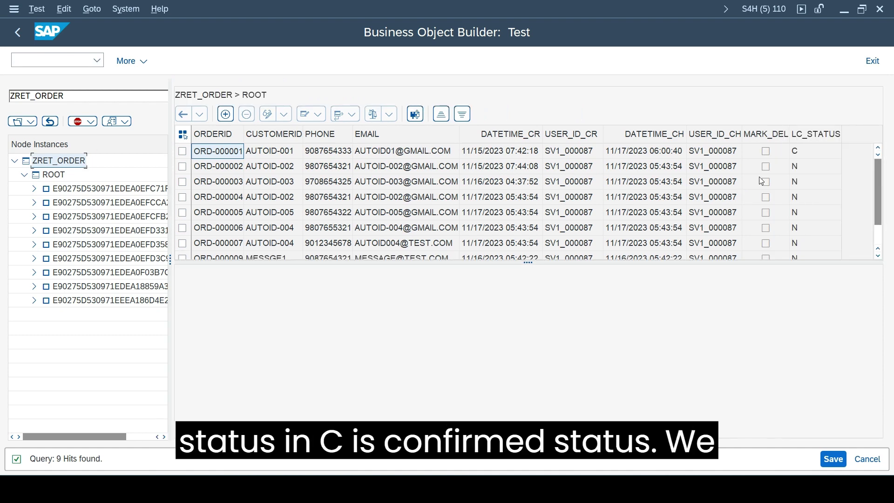
- Check ORD-000001's LC_STATUS, find ORD-000002 locked, and put ORD-000003 into edit mode
{"action": "left_click", "coordinate": [806, 154]}
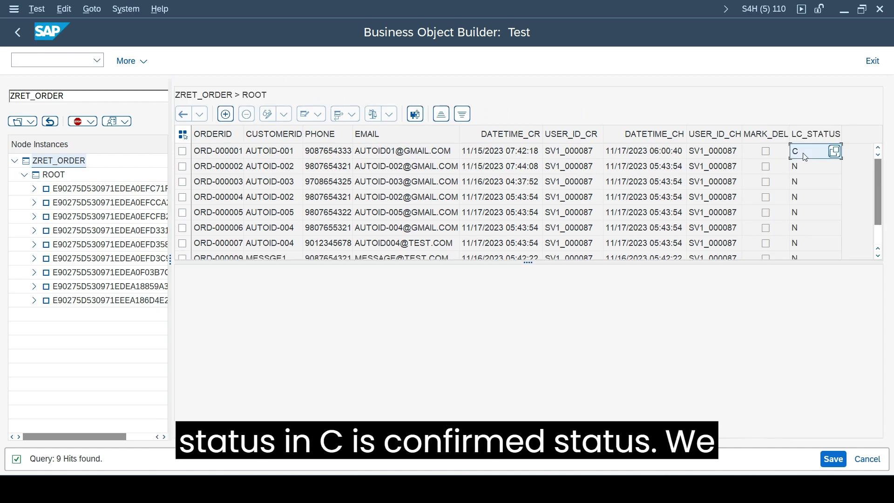
{"action": "left_click", "coordinate": [182, 151]}
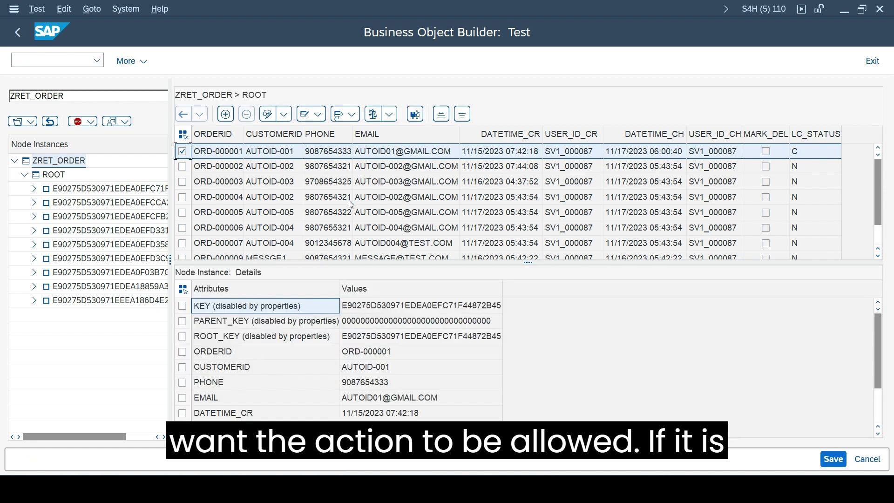
{"action": "left_click", "coordinate": [806, 151]}
{"action": "left_click", "coordinate": [182, 167]}
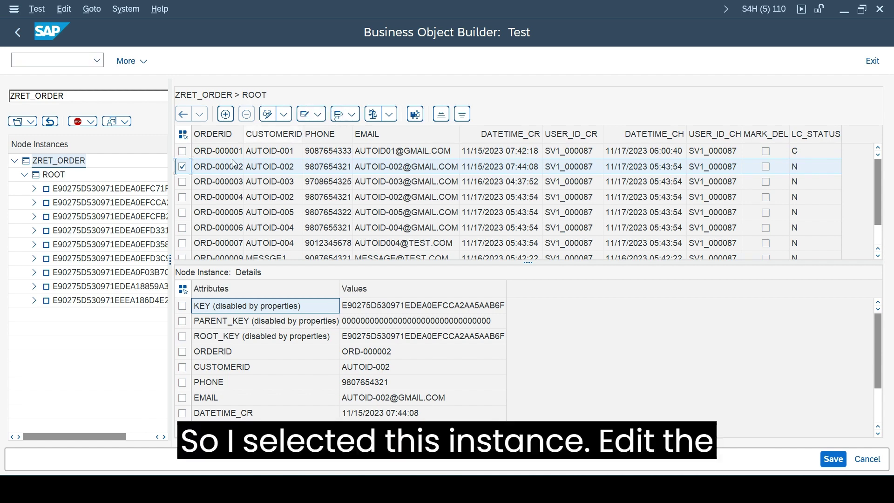
{"action": "left_click", "coordinate": [268, 114]}
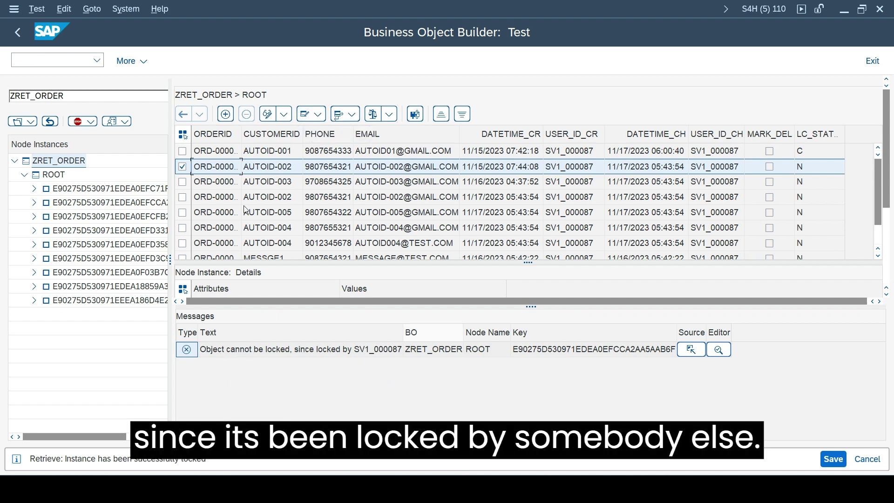
{"action": "left_click", "coordinate": [183, 183]}
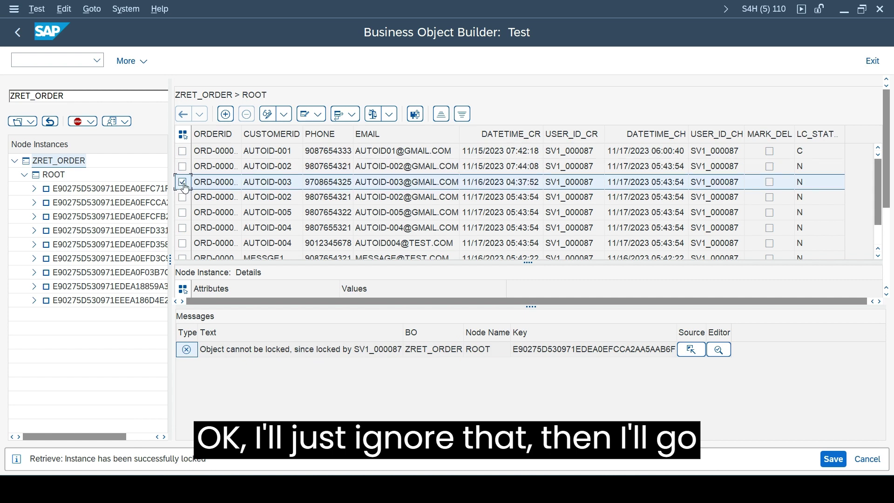
{"action": "left_click", "coordinate": [269, 115]}
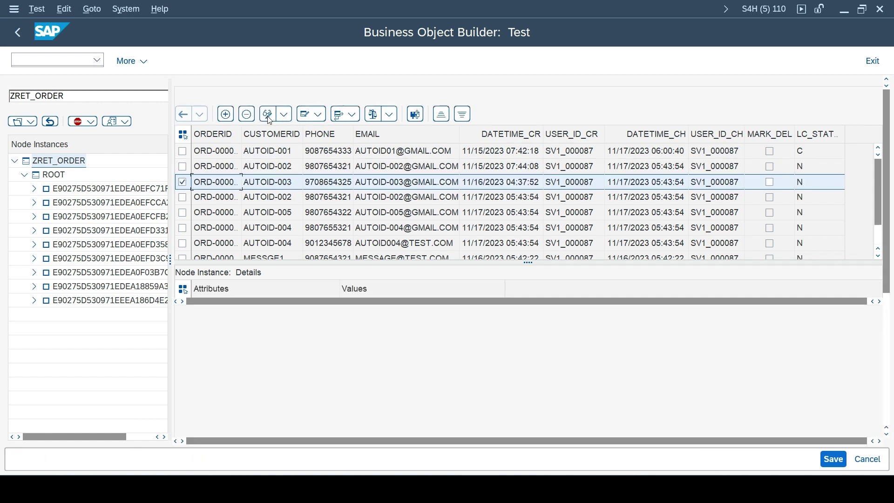
- Run SET_STATUS_DELIVERED on ORD-000003, getting error 'Order Status should be in COnfirmed'
{"action": "left_click", "coordinate": [319, 115]}
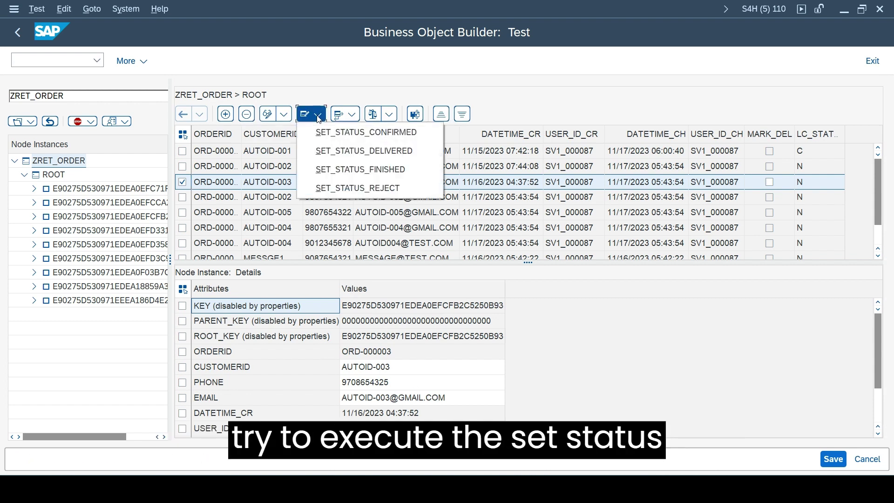
{"action": "left_click", "coordinate": [335, 153]}
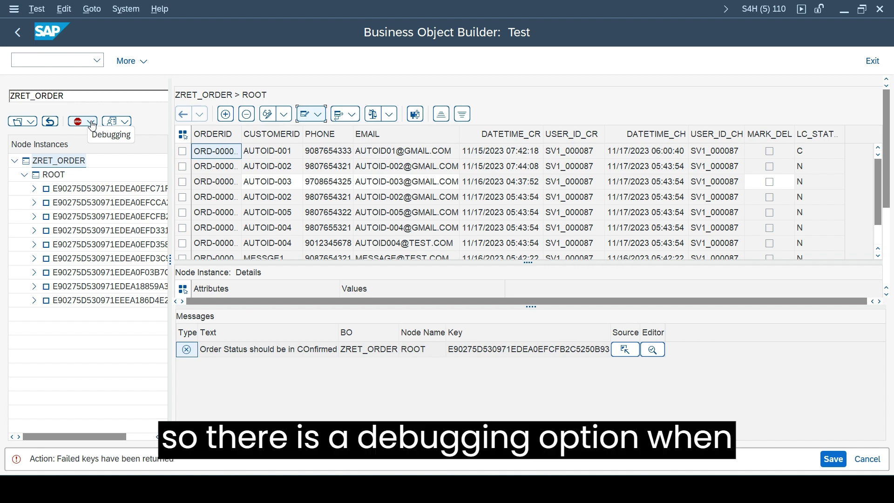
{"action": "left_click", "coordinate": [91, 122]}
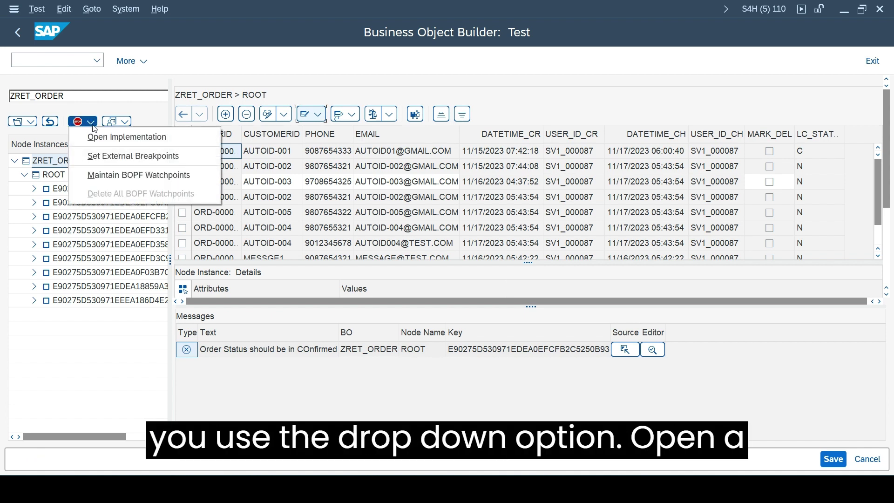
{"action": "left_click", "coordinate": [98, 161]}
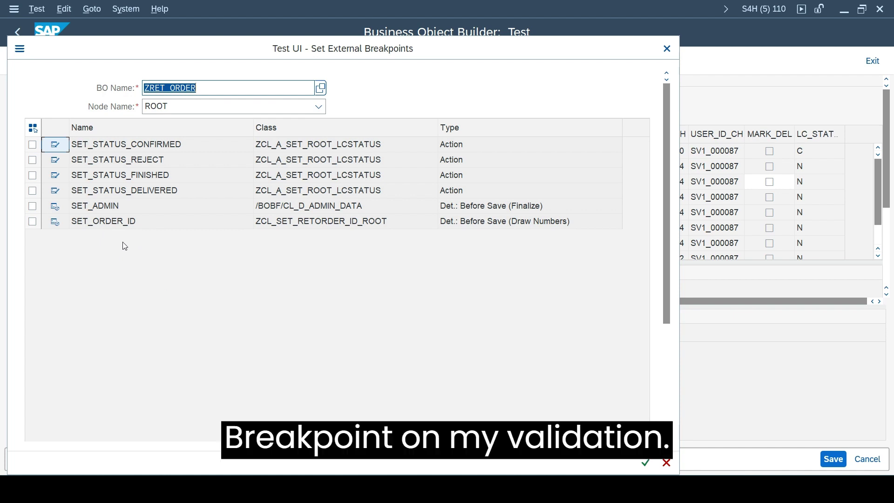
{"action": "left_click", "coordinate": [319, 110]}
{"action": "left_click", "coordinate": [383, 99]}
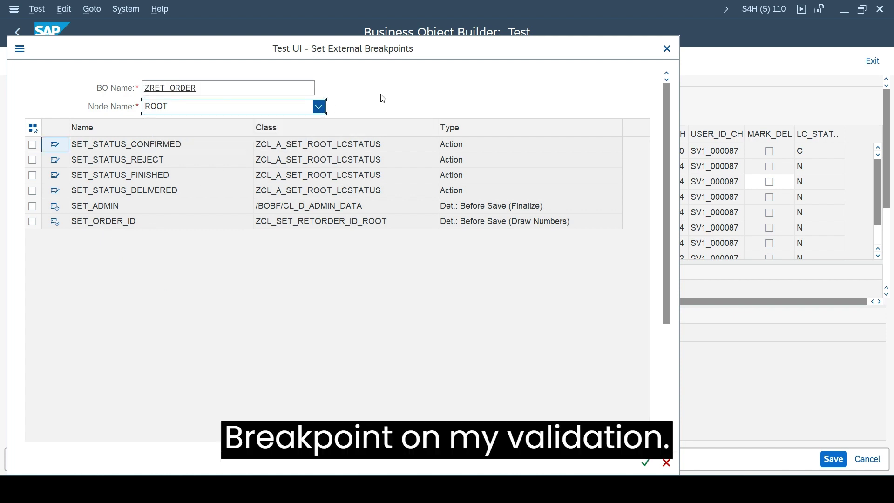
{"action": "left_click", "coordinate": [667, 463]}
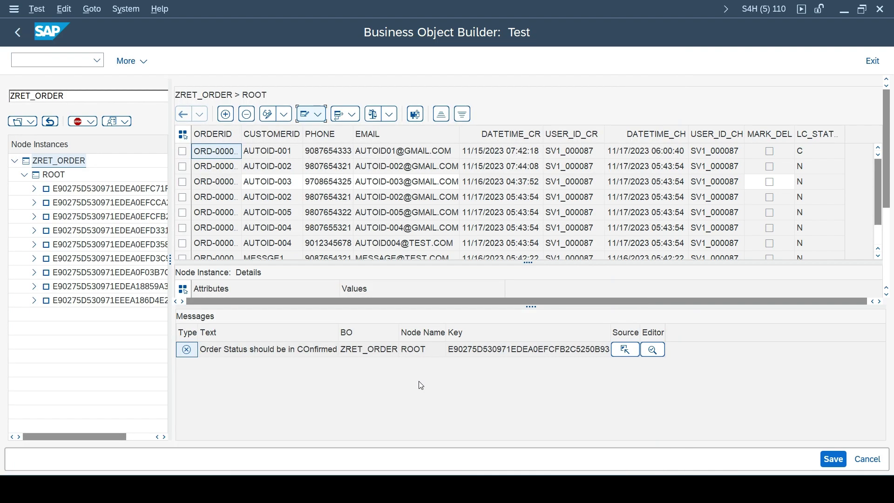
- Show ROOT's implementations list and review SET_ORDER_ID, SET_ADMIN and SET_STATUS_DELIVERED
{"action": "left_click", "coordinate": [93, 125]}
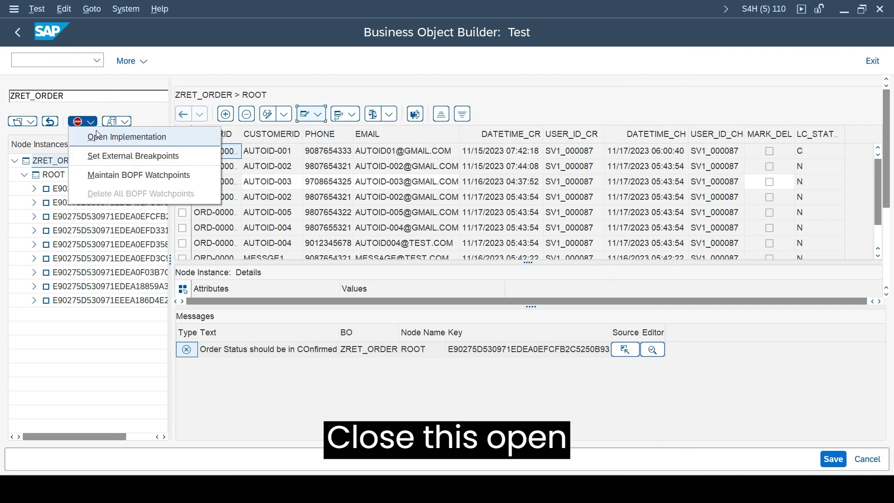
{"action": "left_click", "coordinate": [126, 136]}
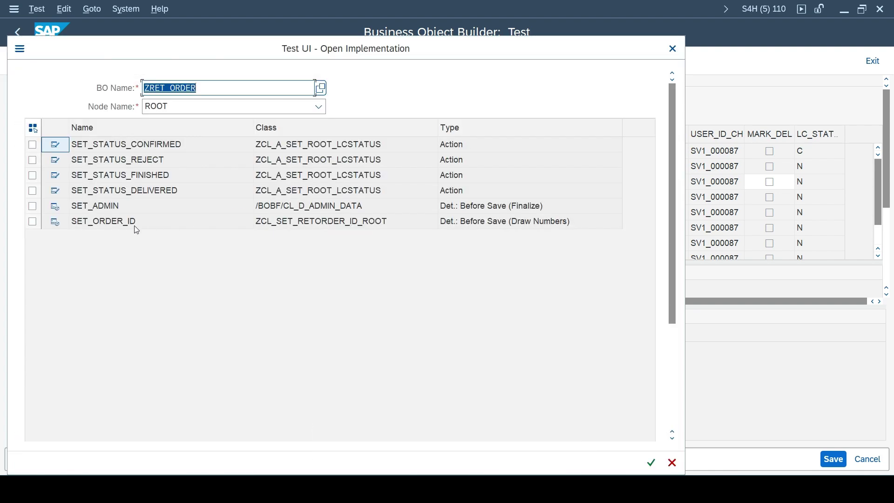
{"action": "left_click", "coordinate": [103, 219]}
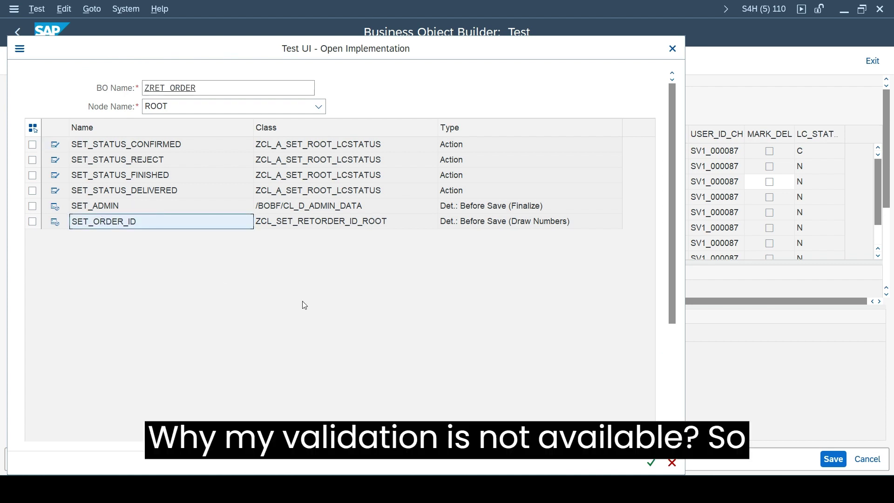
{"action": "left_click", "coordinate": [95, 210]}
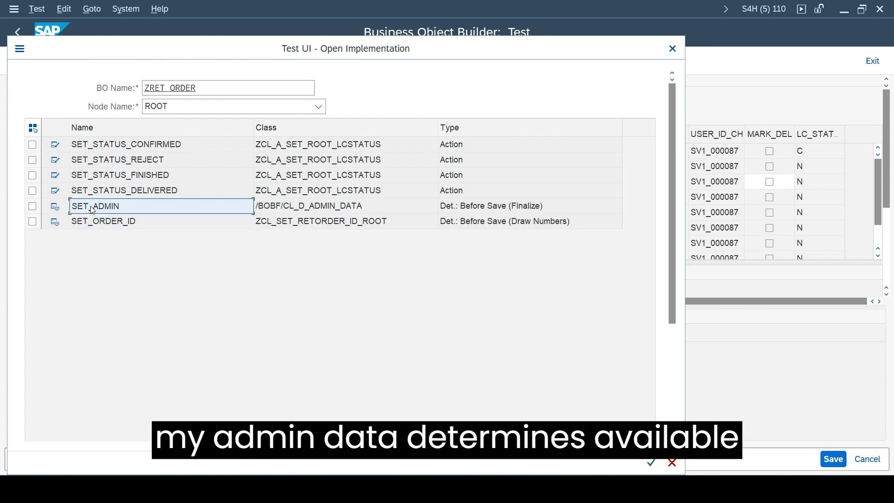
{"action": "left_click", "coordinate": [99, 192]}
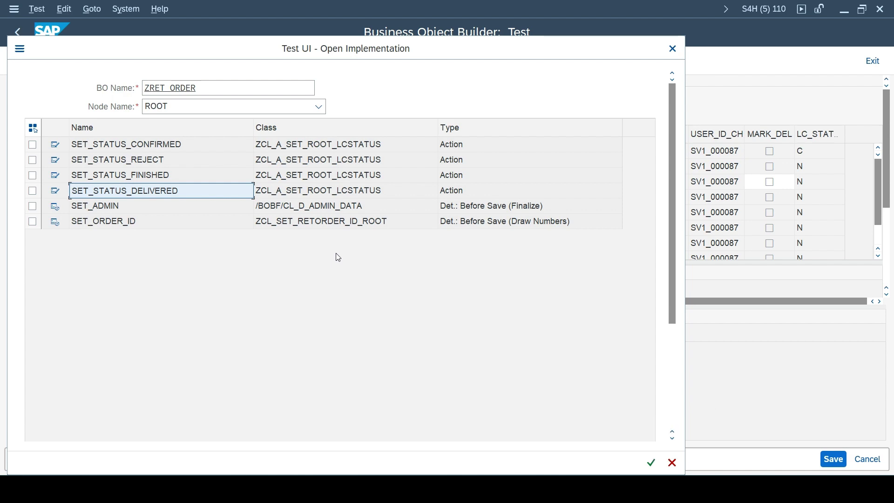
- Return to ZRET_ORDER and open class ZCL_V_ROOT_LC_STATUS from validation CHECK_DELIVERED
{"action": "left_click", "coordinate": [672, 463]}
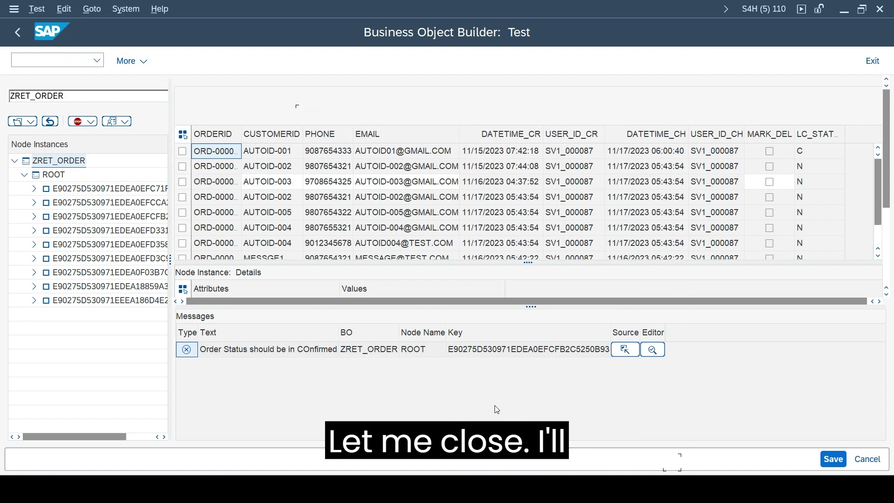
{"action": "left_click", "coordinate": [18, 32]}
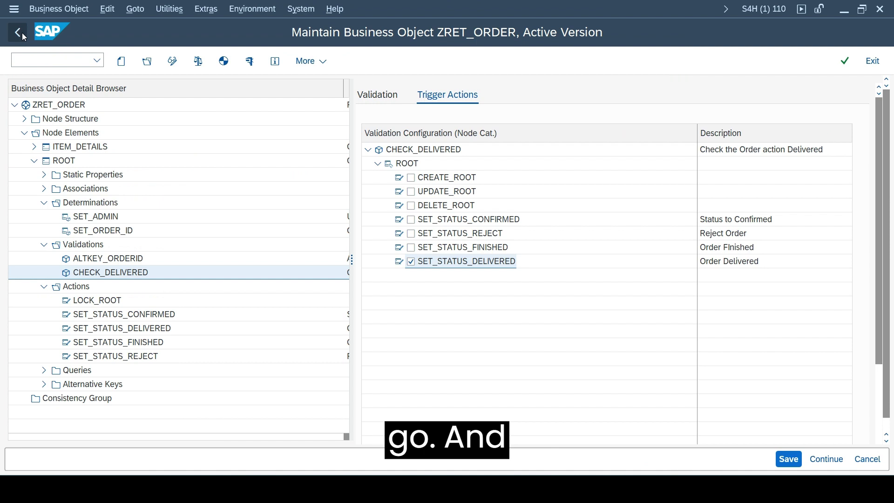
{"action": "left_click", "coordinate": [24, 37]}
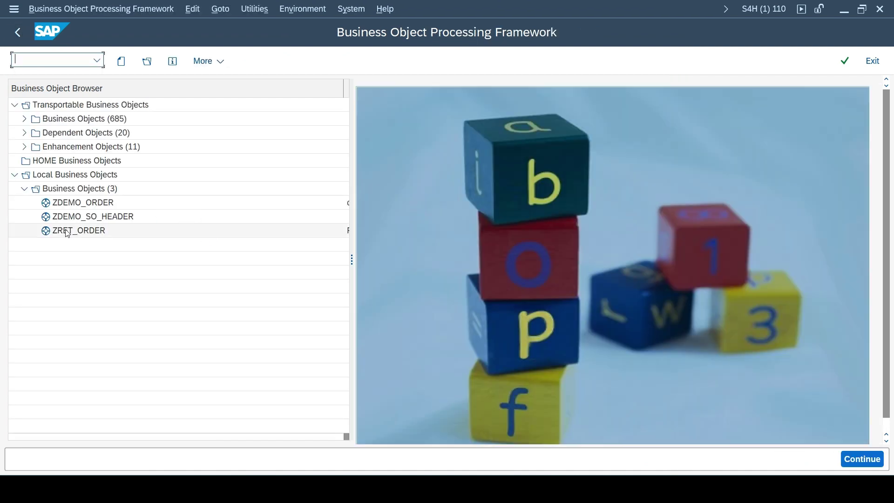
{"action": "double_click", "coordinate": [71, 231]}
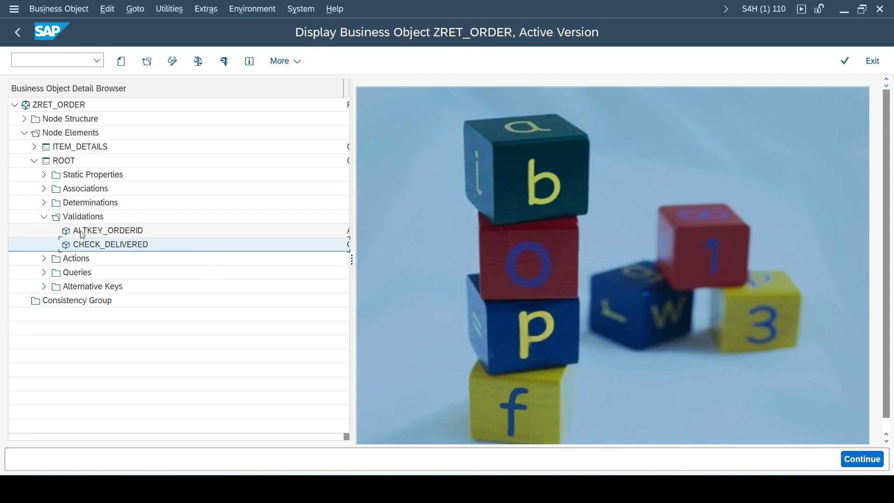
{"action": "double_click", "coordinate": [108, 246]}
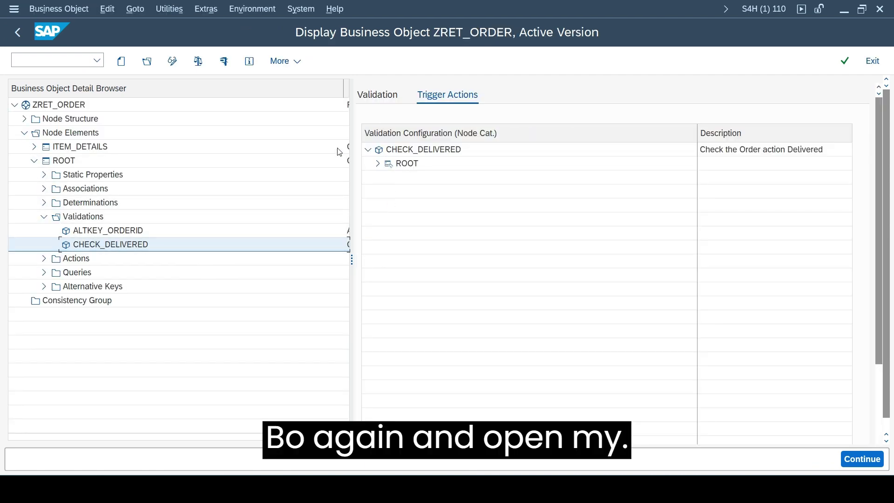
{"action": "left_click", "coordinate": [378, 94]}
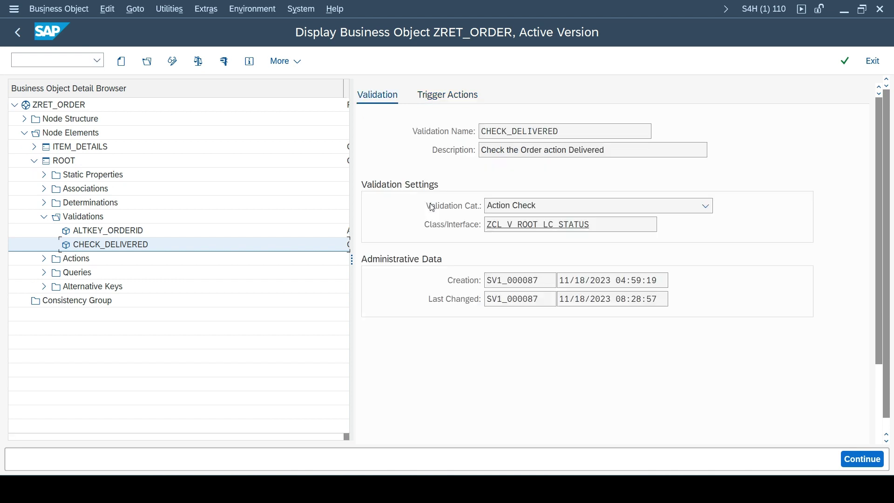
{"action": "double_click", "coordinate": [522, 225]}
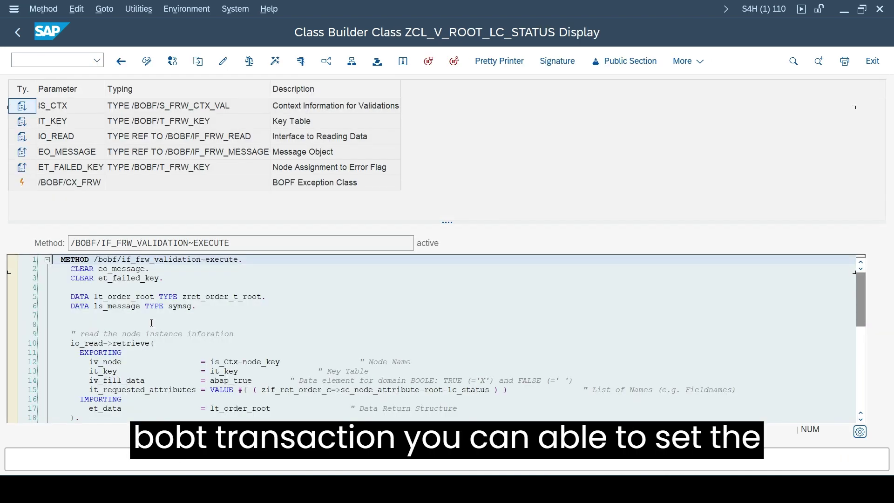
- Place an external breakpoint on line 3 (CLEAR et_failed_key) of the EXECUTE method, then go back
{"action": "left_click", "coordinate": [68, 296]}
{"action": "left_click", "coordinate": [94, 278]}
{"action": "left_click", "coordinate": [453, 64]}
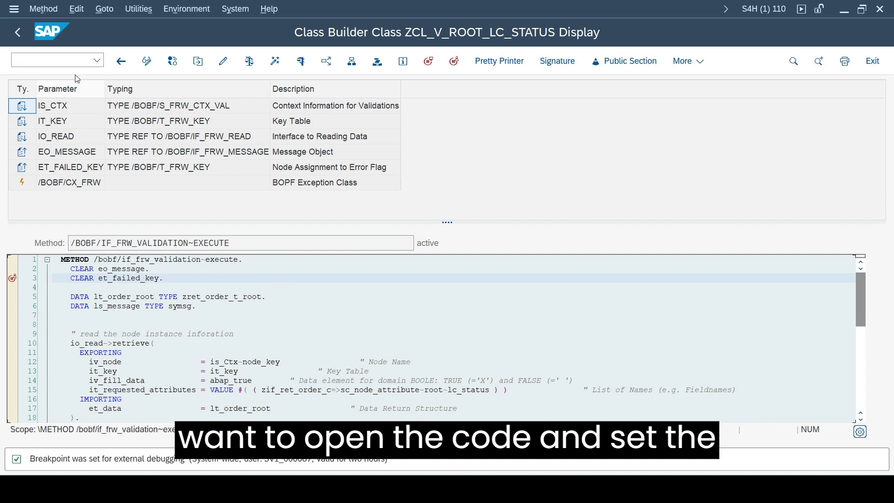
{"action": "left_click", "coordinate": [17, 33]}
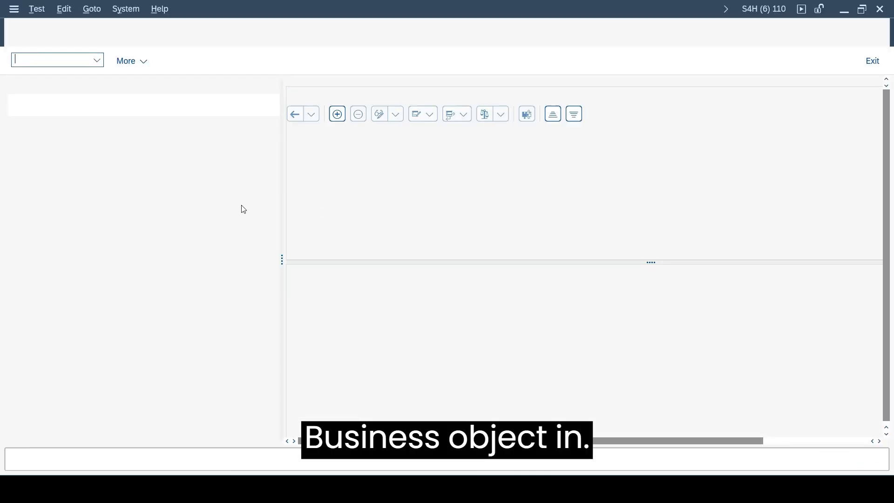
- Load all ZRET_ORDER orders with the ROOT SELECT_ALL query
{"action": "left_click_drag", "start_coordinate": [281, 256], "coordinate": [162, 255]}
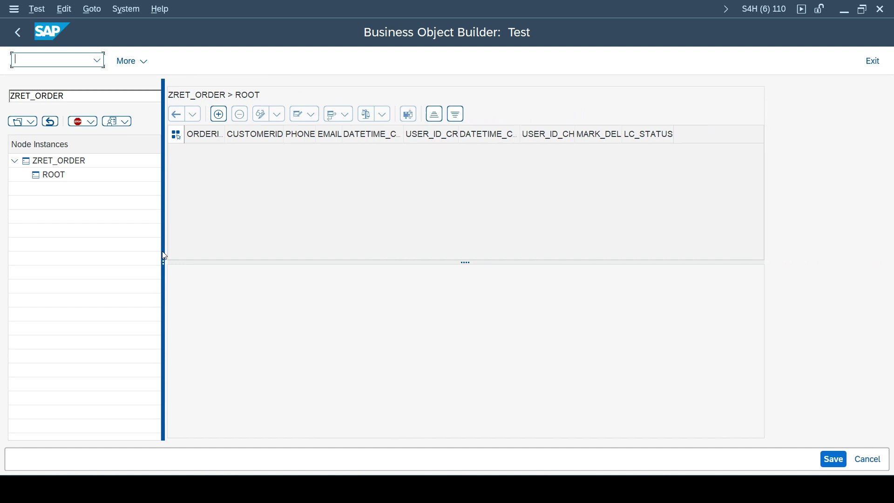
{"action": "left_click", "coordinate": [33, 122]}
{"action": "mouse_move", "coordinate": [70, 136]}
{"action": "left_click", "coordinate": [187, 135]}
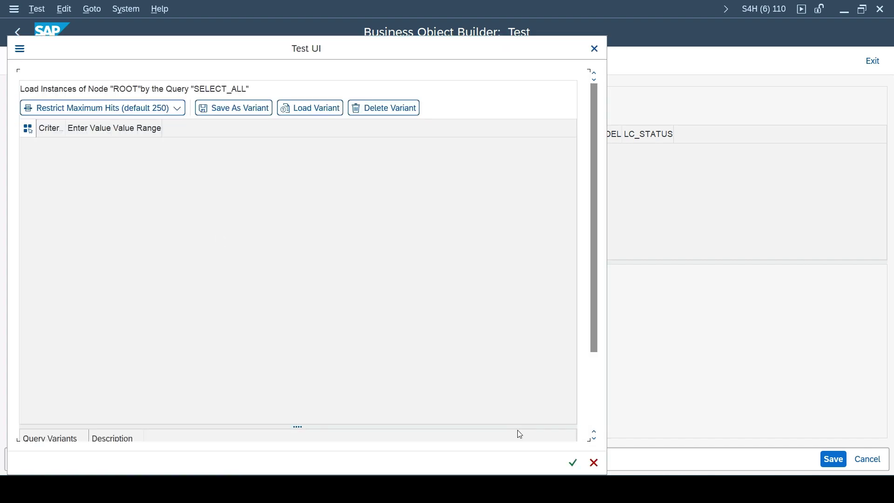
{"action": "left_click", "coordinate": [573, 463]}
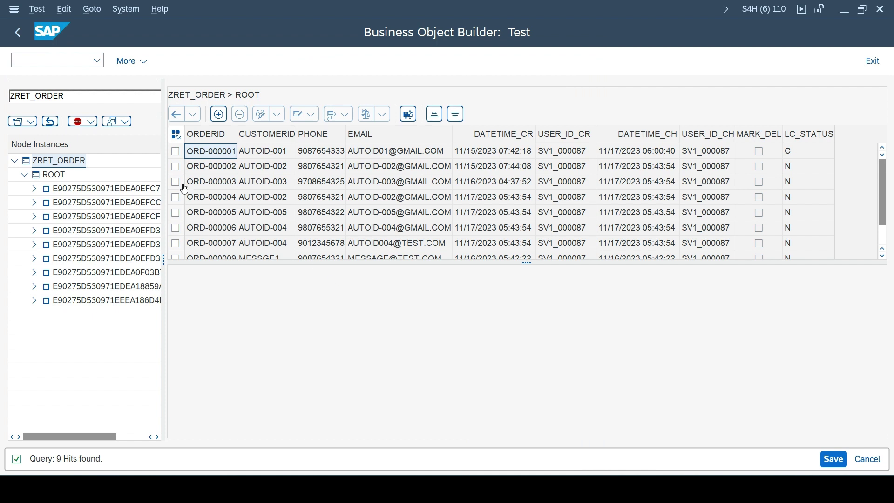
- Lock order ORD-000003 for editing and bring up its status actions
{"action": "left_click", "coordinate": [176, 182]}
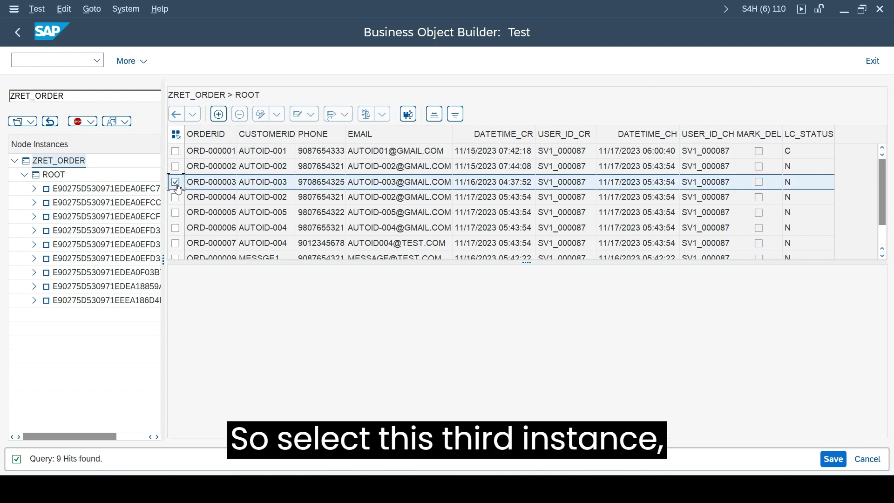
{"action": "left_click", "coordinate": [262, 116]}
{"action": "left_click", "coordinate": [311, 119]}
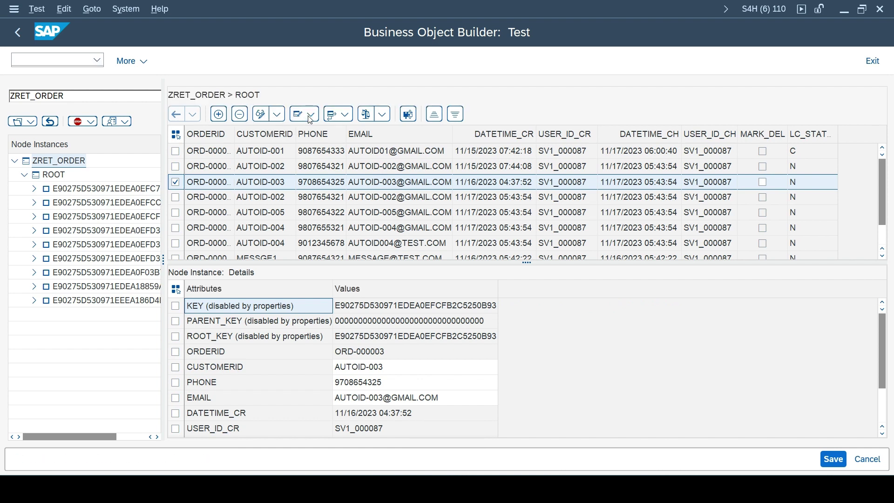
- Run SET_STATUS_DELIVERED to hit the breakpoint, then step over the retrieve call to line 21
{"action": "left_click", "coordinate": [329, 151]}
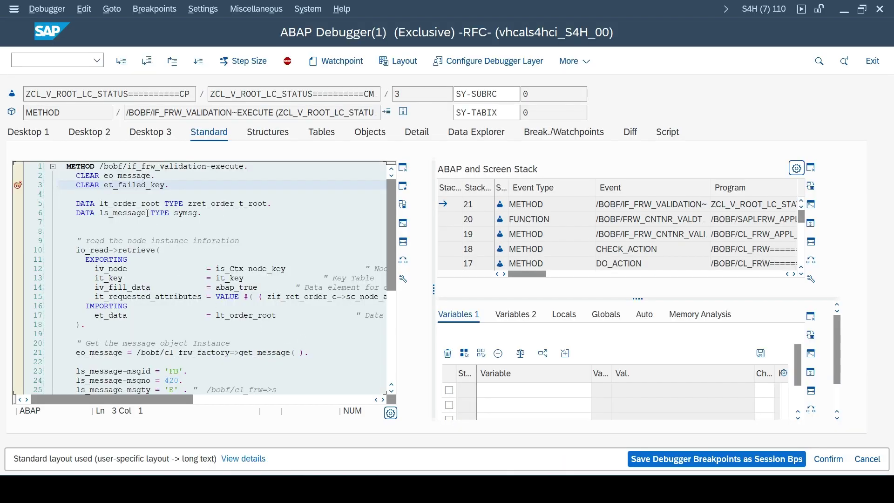
{"action": "left_click", "coordinate": [161, 140]}
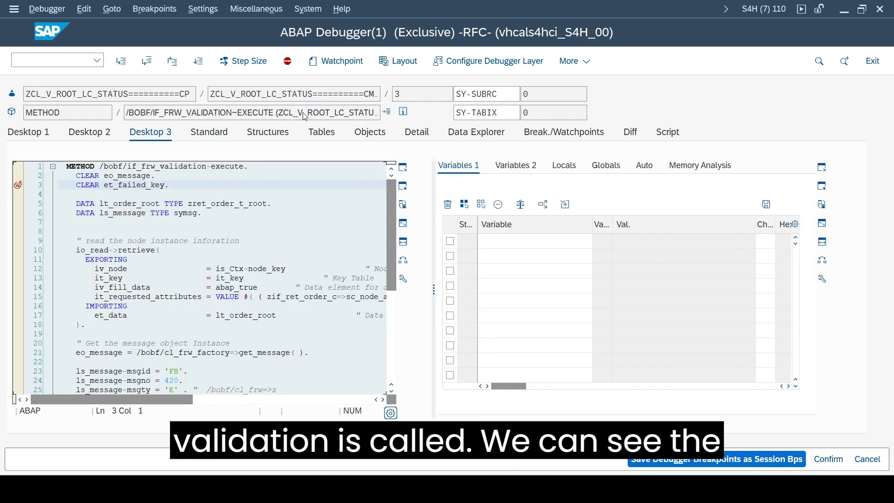
{"action": "left_click_drag", "start_coordinate": [313, 94], "coordinate": [162, 94]}
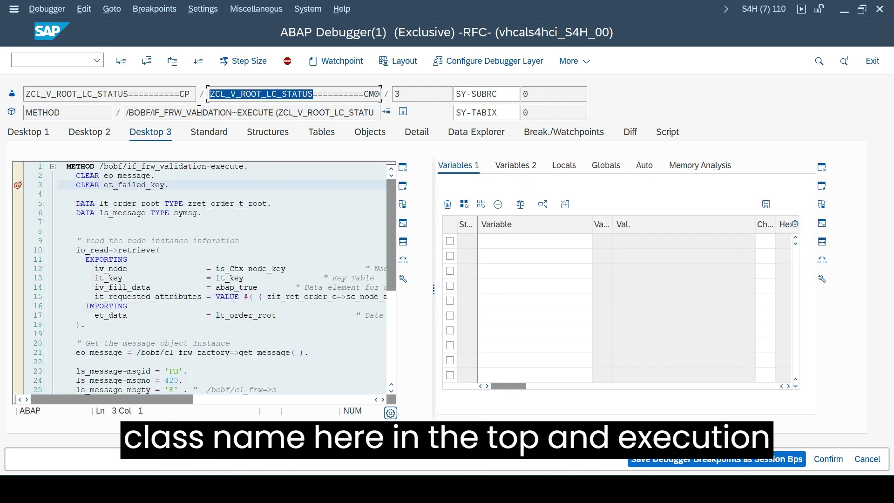
{"action": "left_click", "coordinate": [163, 166]}
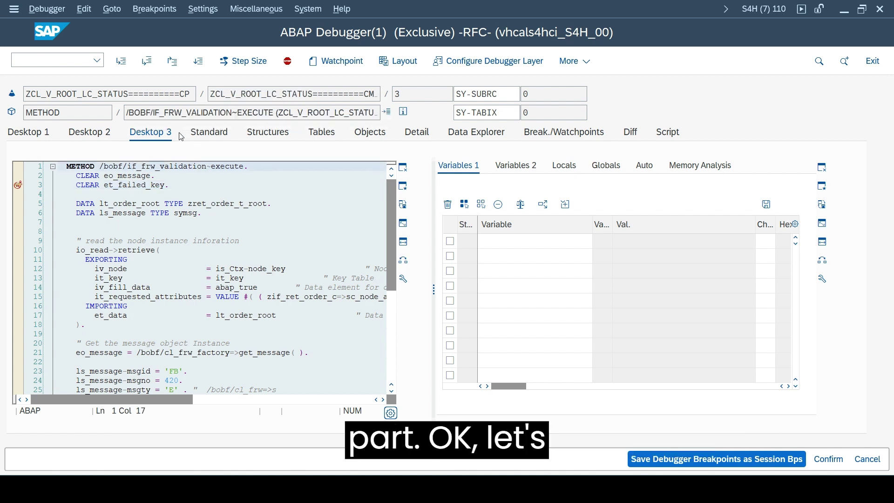
{"action": "left_click", "coordinate": [148, 61]}
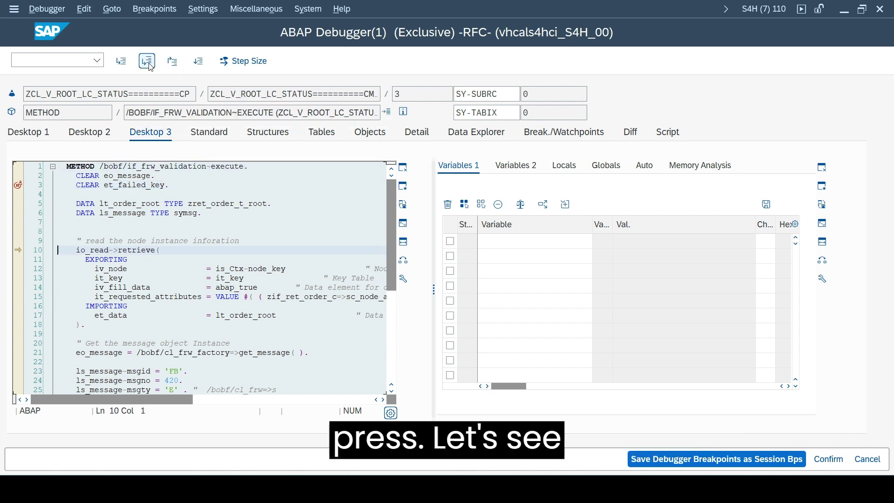
{"action": "left_click", "coordinate": [148, 62]}
- Watch IS_CTX-NODE_KEY in Variables 1 and add IS_CTX in the next row
{"action": "double_click", "coordinate": [255, 270]}
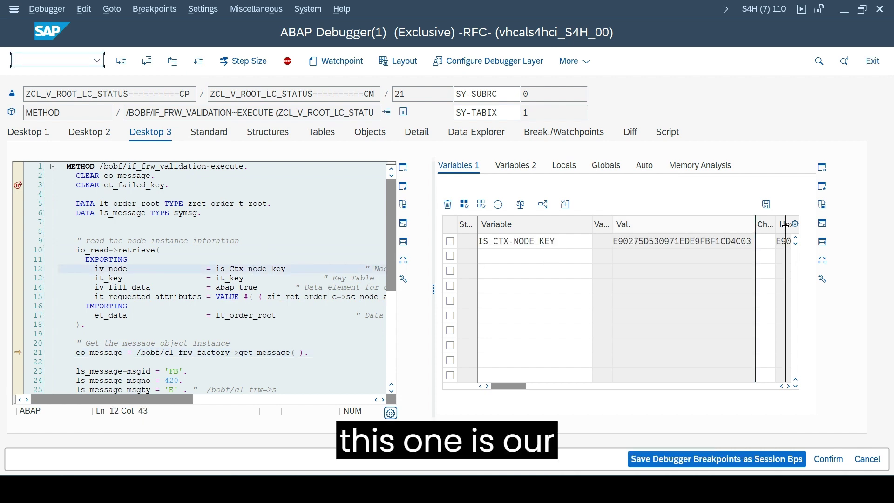
{"action": "double_click", "coordinate": [786, 225]}
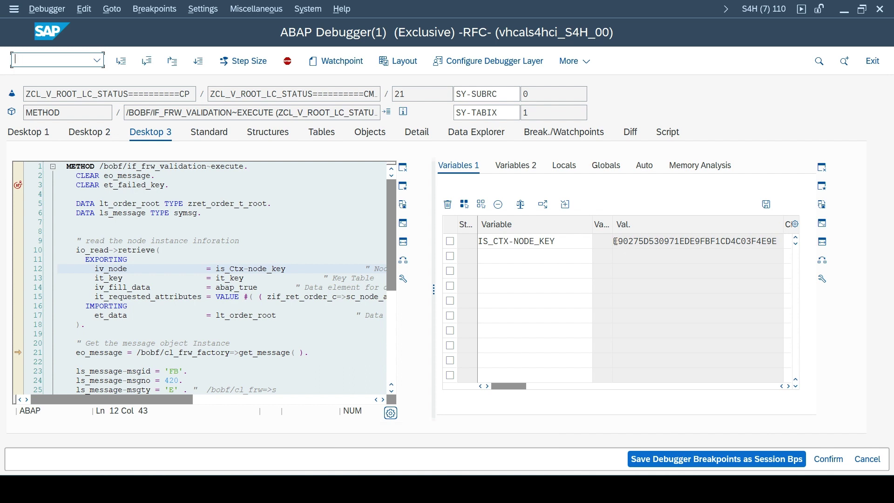
{"action": "left_click_drag", "start_coordinate": [570, 243], "coordinate": [446, 242]}
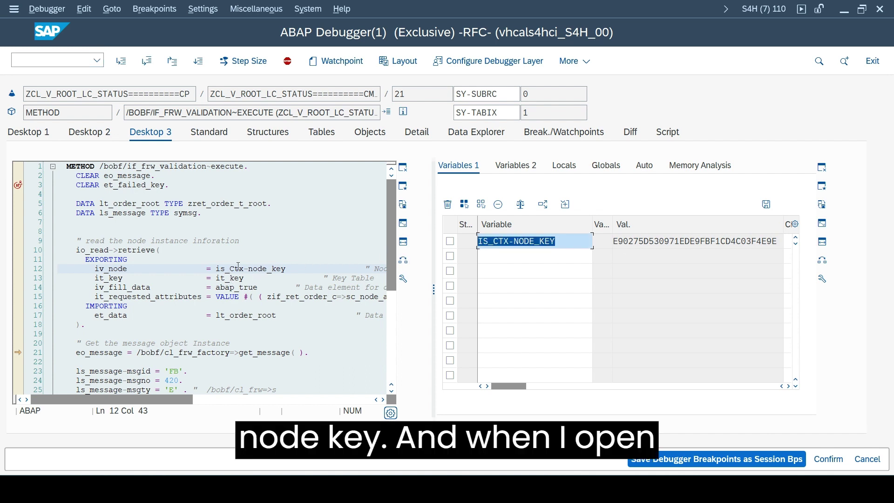
{"action": "left_click_drag", "start_coordinate": [513, 239], "coordinate": [471, 248]}
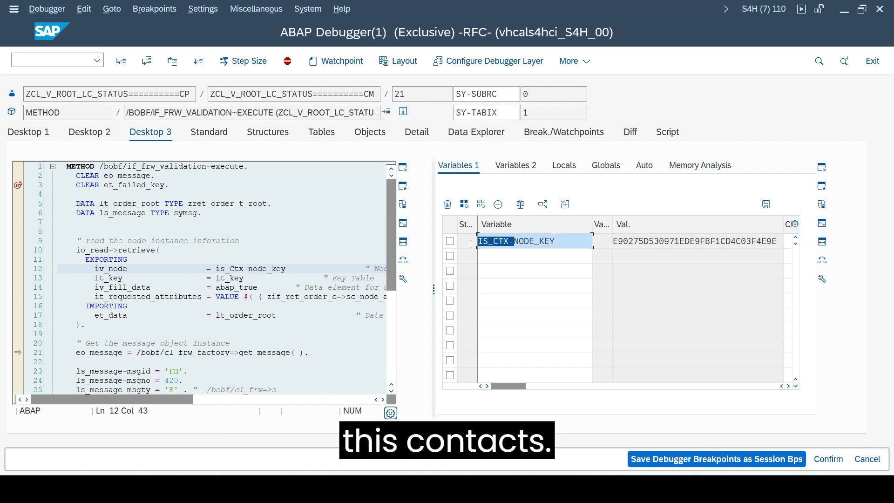
{"action": "key", "text": "ctrl+c"}
{"action": "left_click", "coordinate": [512, 255]}
{"action": "key", "text": "ctrl+v"}
{"action": "key", "text": "BackSpace"}
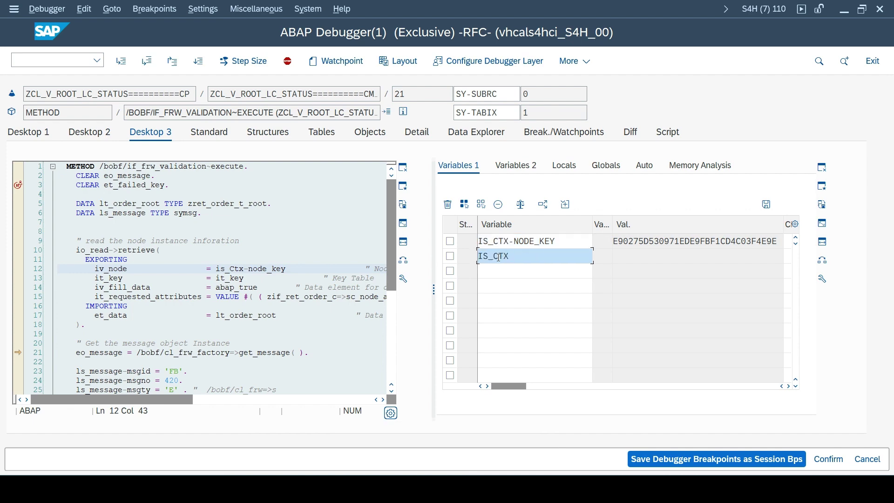
- Expand IS_CTX in the debugger, widen its value column, and copy the full BO_KEY GUID
{"action": "key", "text": "Return"}
{"action": "double_click", "coordinate": [498, 257]}
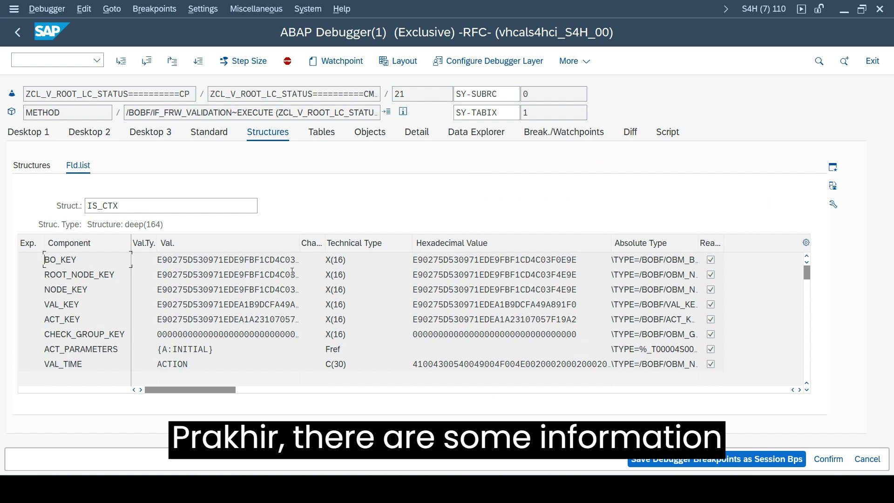
{"action": "double_click", "coordinate": [296, 246]}
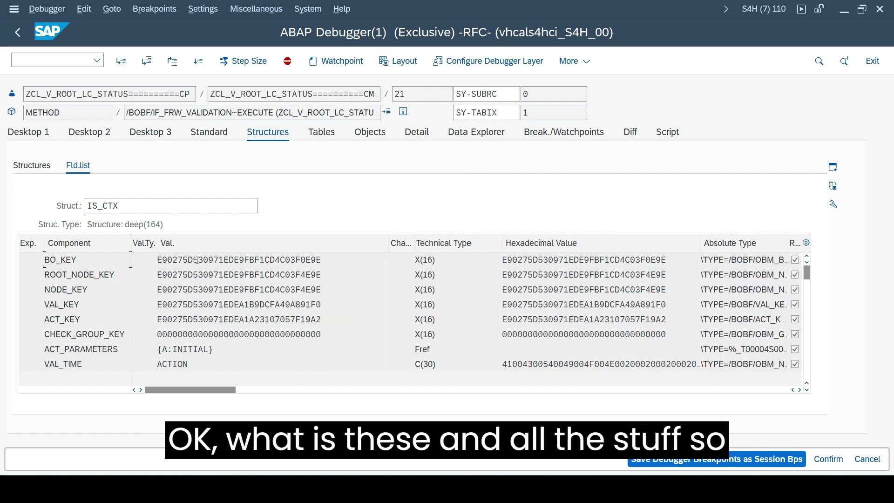
{"action": "left_click_drag", "start_coordinate": [321, 260], "coordinate": [156, 261]}
{"action": "key", "text": "ctrl+c"}
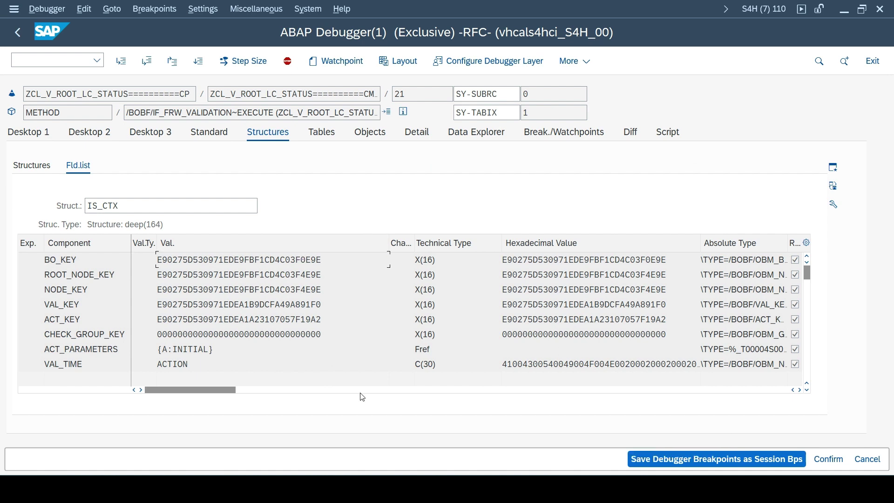
{"action": "mouse_move", "coordinate": [750, 489]}
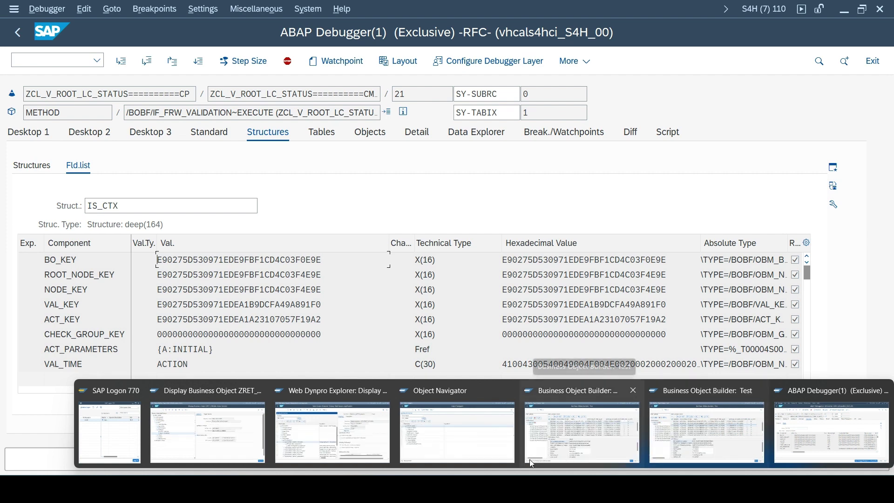
- Switch to the Business Object Builder test session and run transaction /nbobx
{"action": "left_click", "coordinate": [502, 463]}
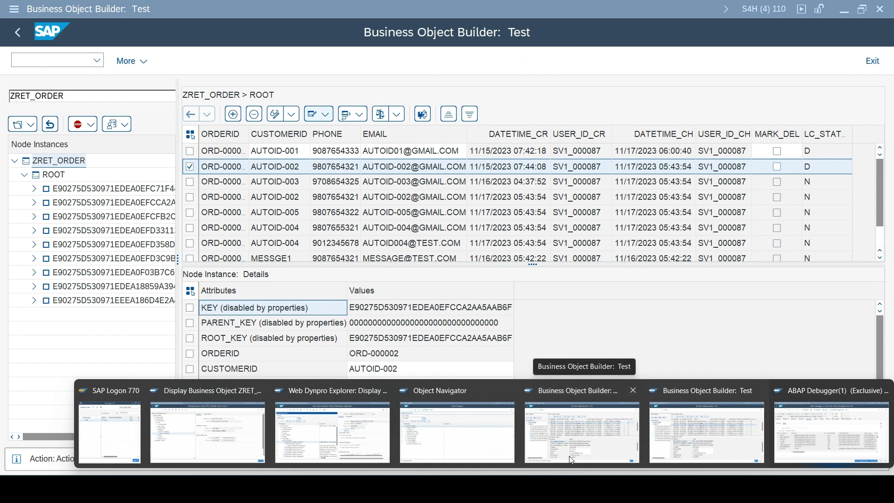
{"action": "left_click", "coordinate": [569, 457]}
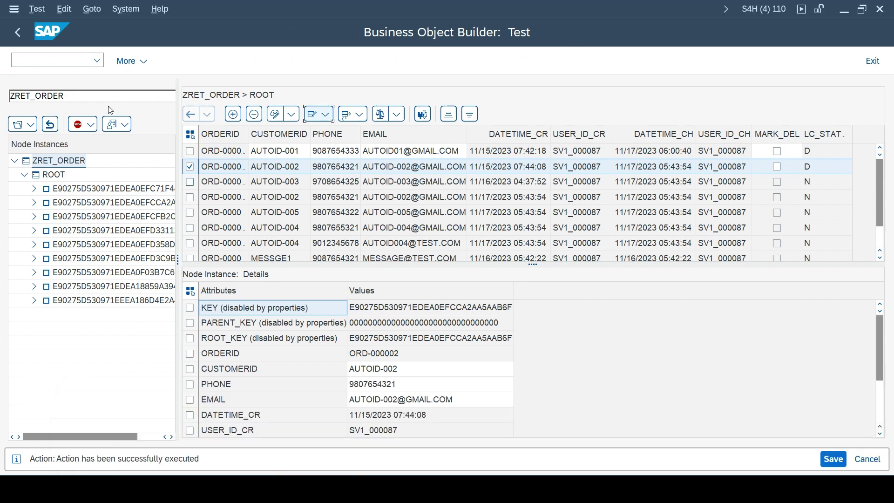
{"action": "left_click", "coordinate": [34, 60]}
{"action": "type", "text": "/nbobx"}
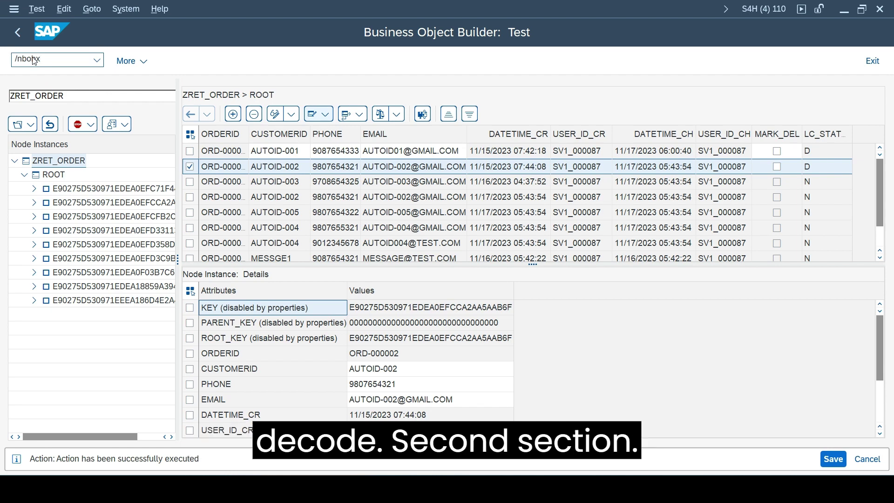
{"action": "key", "text": "Return"}
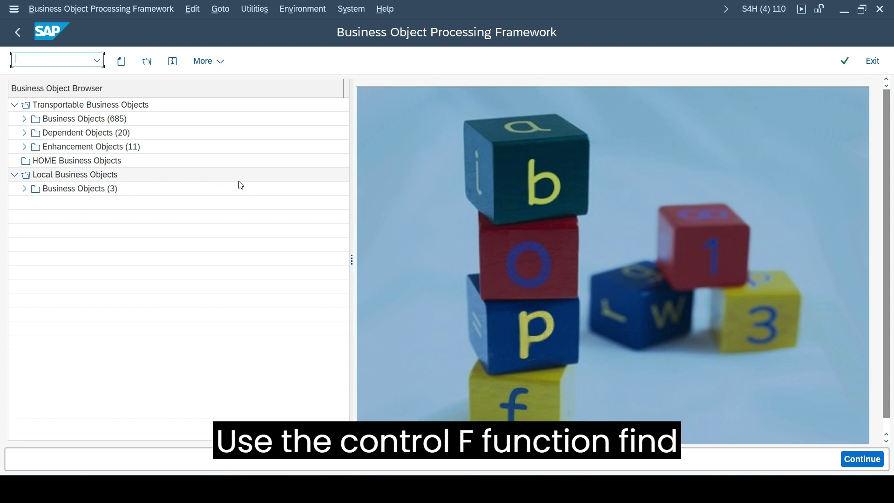
- Find ZRET_ORDER by pasting the BO_KEY GUID into Find Entity by Key, then select ZIF_RET_ORDER_C
{"action": "key", "text": "ctrl+f"}
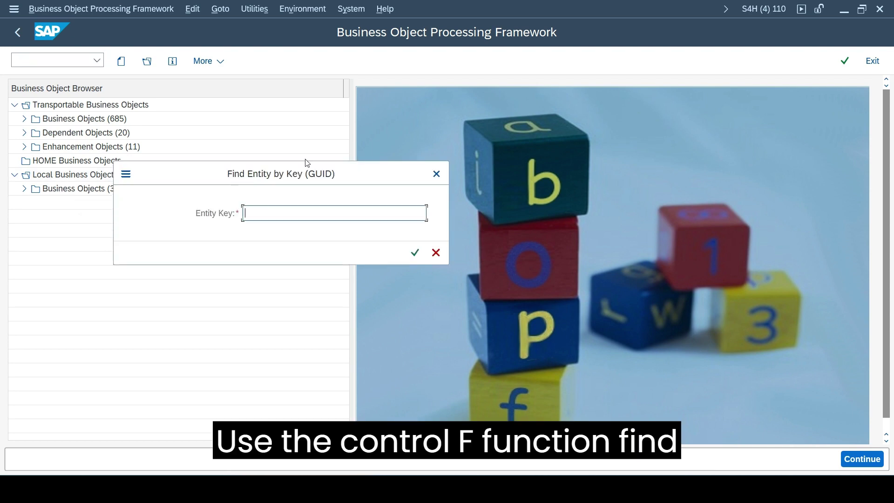
{"action": "key", "text": "ctrl+v"}
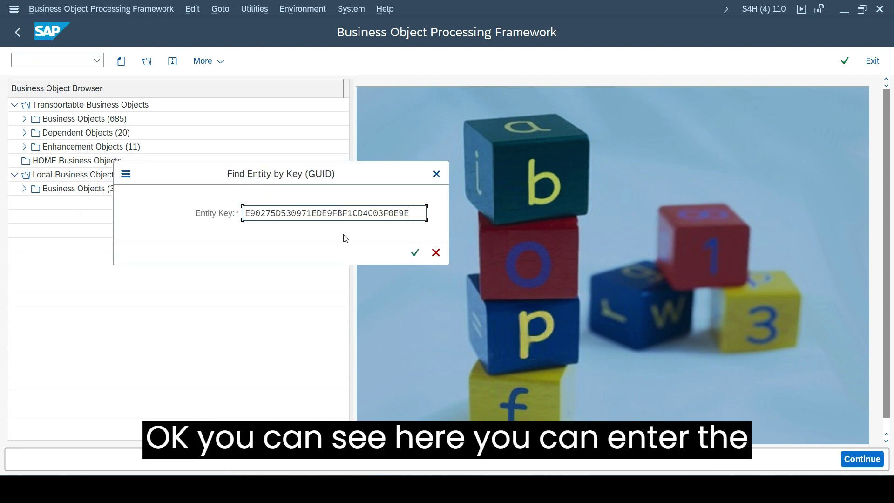
{"action": "key", "text": "alt+Tab"}
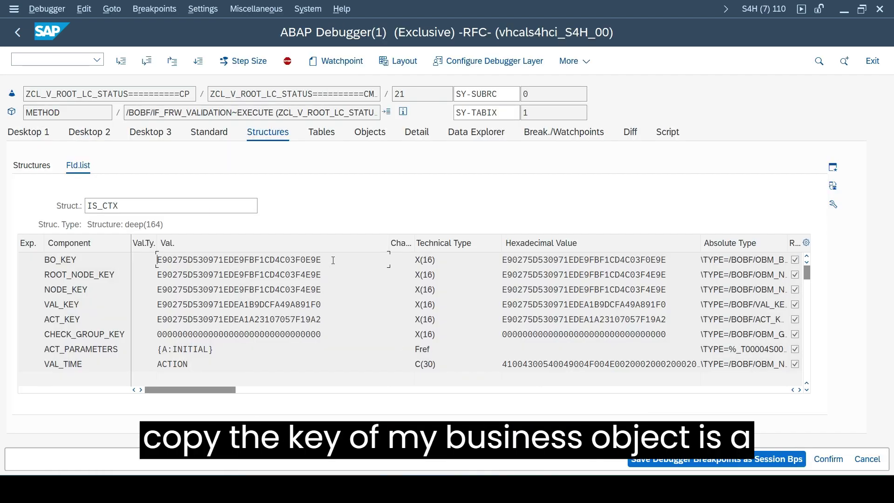
{"action": "left_click_drag", "start_coordinate": [324, 259], "coordinate": [145, 260]}
{"action": "double_click", "coordinate": [93, 257]}
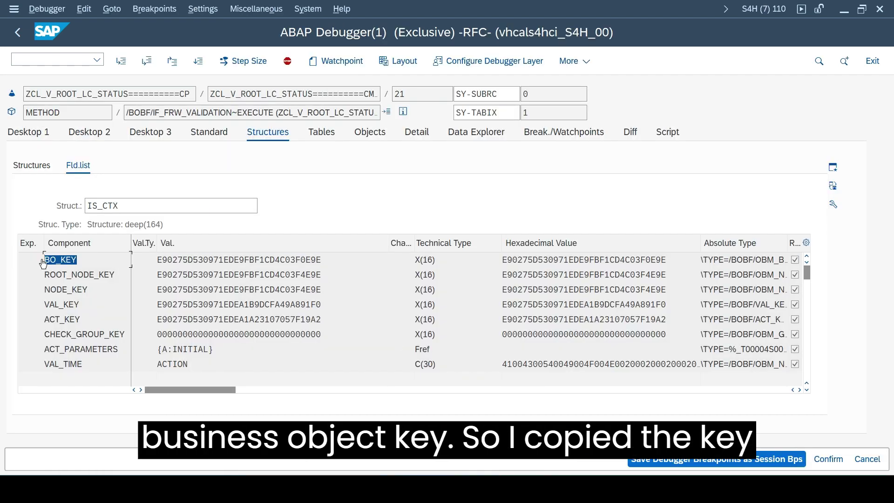
{"action": "left_click_drag", "start_coordinate": [336, 266], "coordinate": [151, 269]}
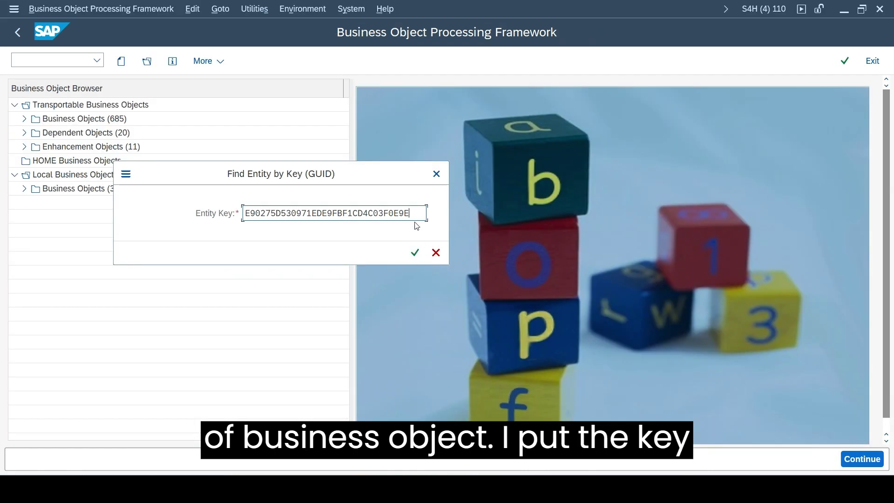
{"action": "left_click", "coordinate": [414, 253]}
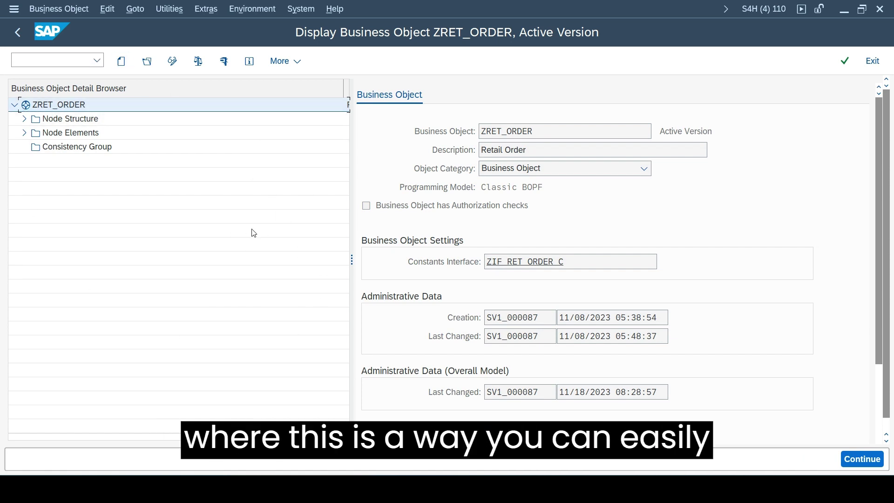
{"action": "left_click", "coordinate": [517, 261]}
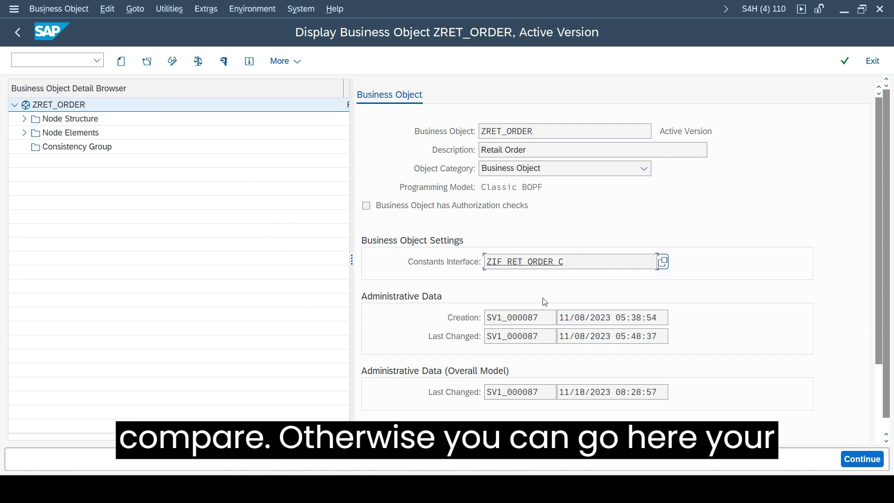
- Open the SC_ constants source of ZIF_RET_ORDER_C, then copy ROOT_NODE_KEY's GUID from IS_CTX
{"action": "double_click", "coordinate": [519, 261]}
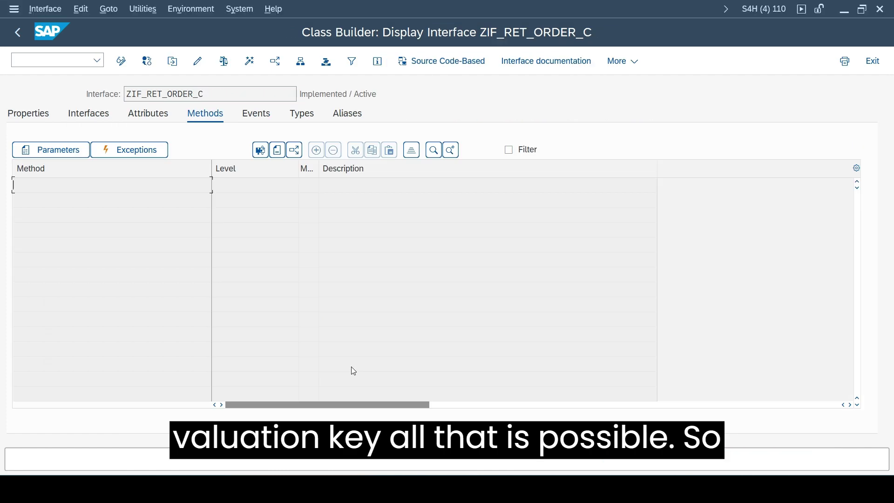
{"action": "left_click", "coordinate": [149, 114]}
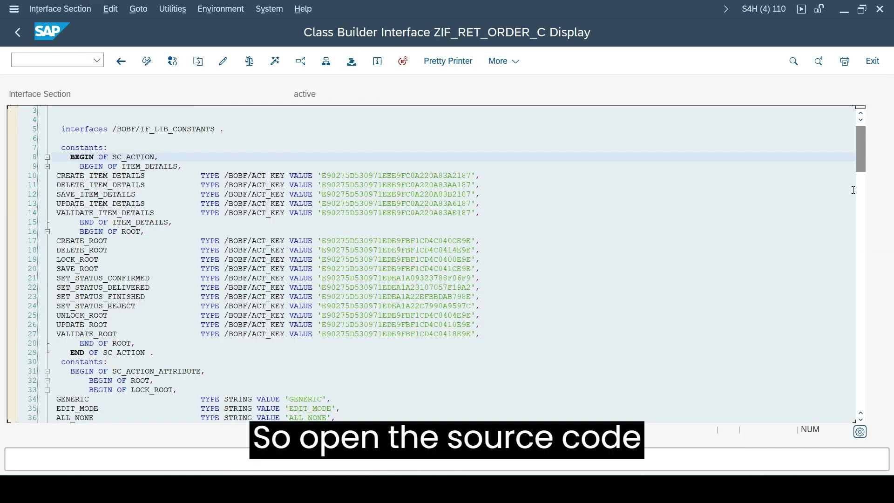
{"action": "left_click", "coordinate": [267, 157]}
{"action": "scroll", "coordinate": [268, 175], "scroll_direction": "up", "scroll_amount": 1}
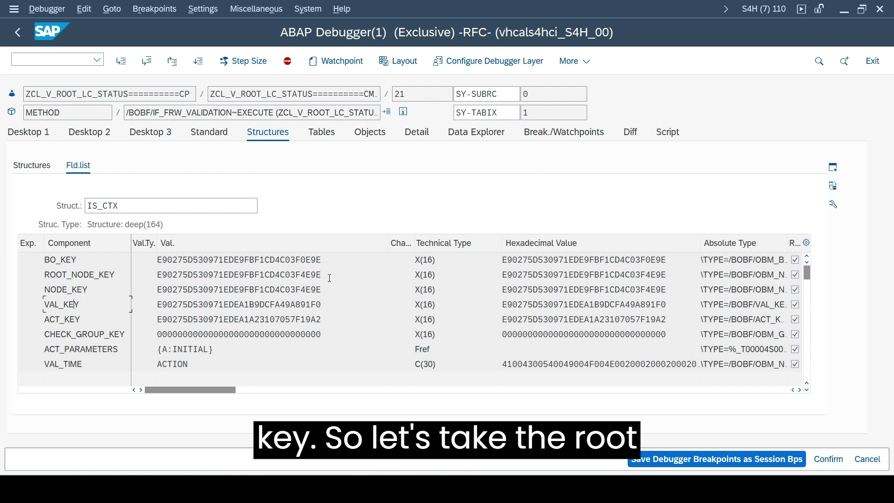
{"action": "left_click_drag", "start_coordinate": [329, 278], "coordinate": [156, 278]}
{"action": "key", "text": "ctrl+c"}
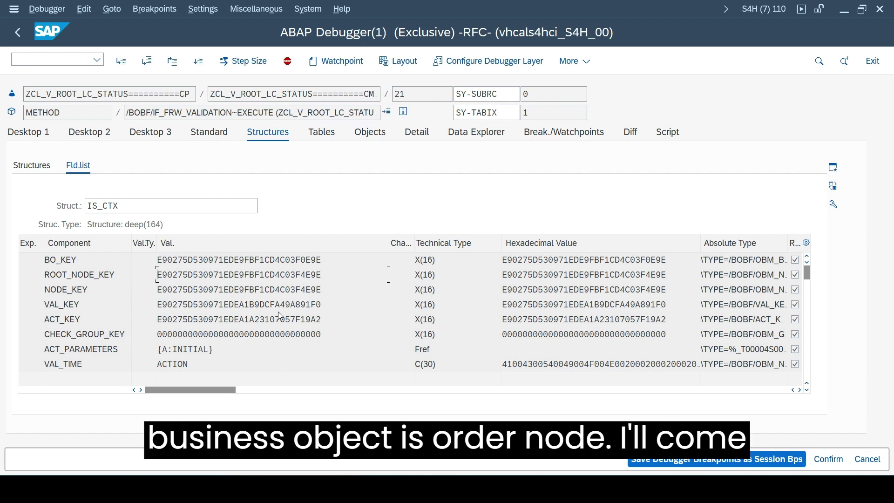
- Search the interface source for the node key GUID, locating the SC_NODE ROOT constant on line 136
{"action": "key", "text": "alt+Tab"}
{"action": "left_click", "coordinate": [440, 157]}
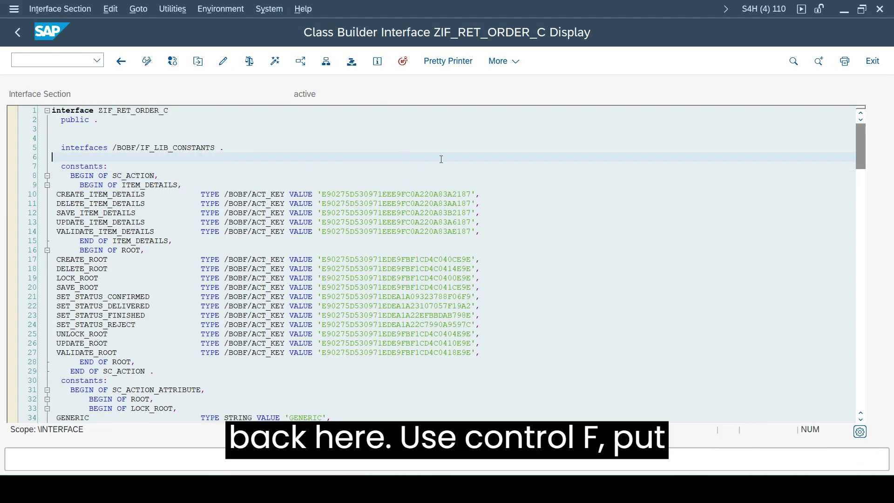
{"action": "key", "text": "ctrl+f"}
{"action": "key", "text": "ctrl+v"}
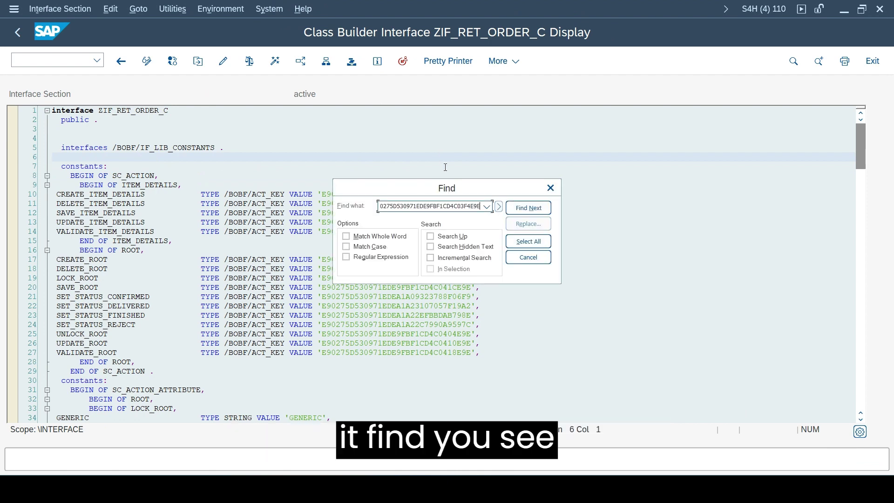
{"action": "left_click", "coordinate": [529, 208]}
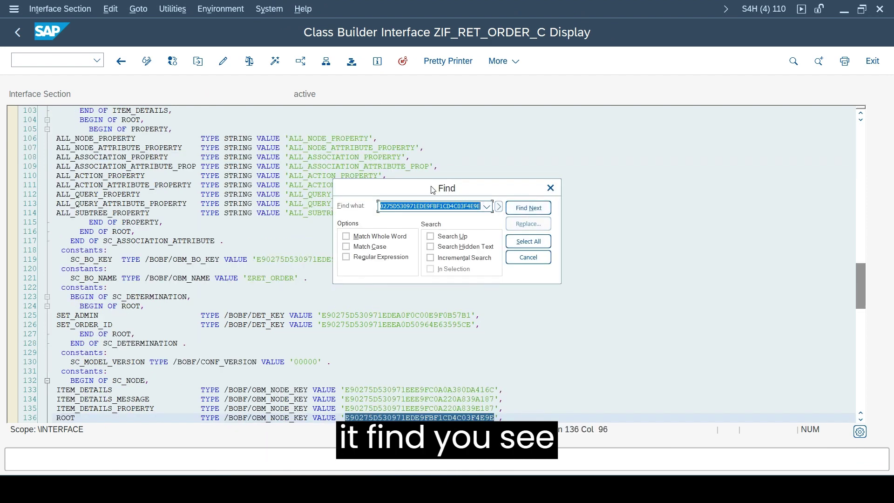
{"action": "left_click_drag", "start_coordinate": [422, 188], "coordinate": [572, 150]}
{"action": "scroll", "coordinate": [163, 375], "scroll_direction": "down", "scroll_amount": 1}
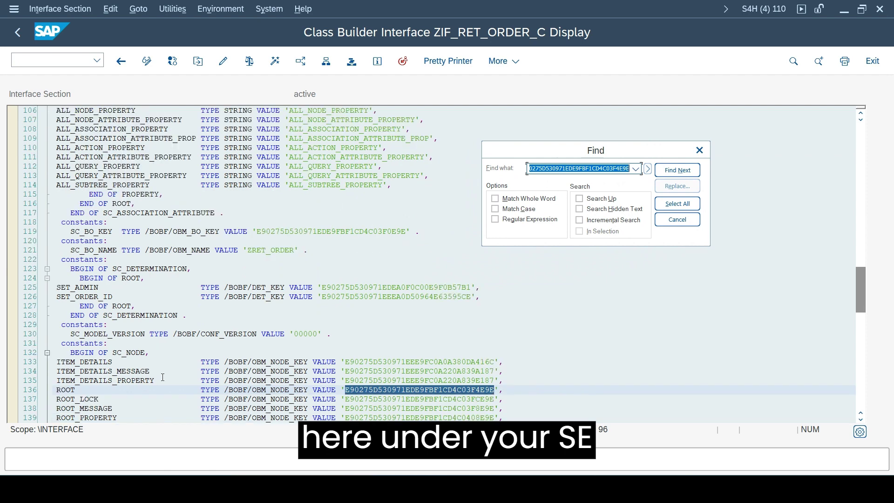
{"action": "left_click_drag", "start_coordinate": [114, 354], "coordinate": [146, 354]}
{"action": "left_click_drag", "start_coordinate": [56, 389], "coordinate": [504, 389]}
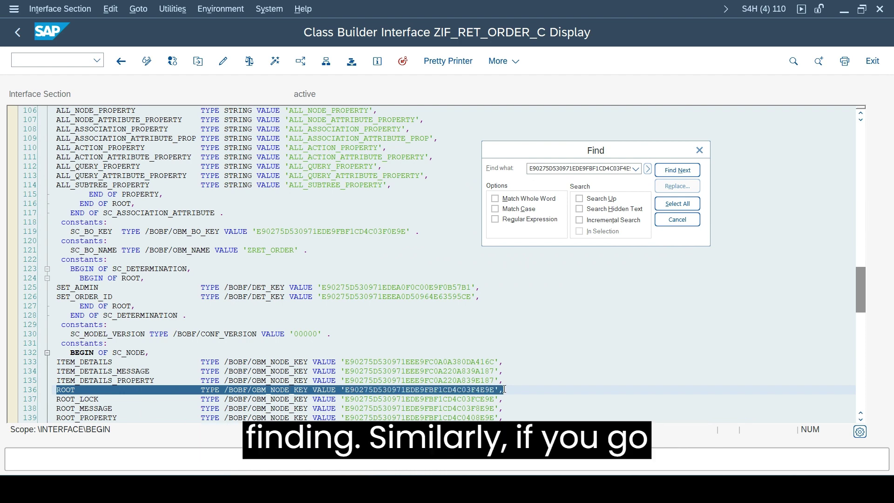
{"action": "key", "text": "alt+Tab"}
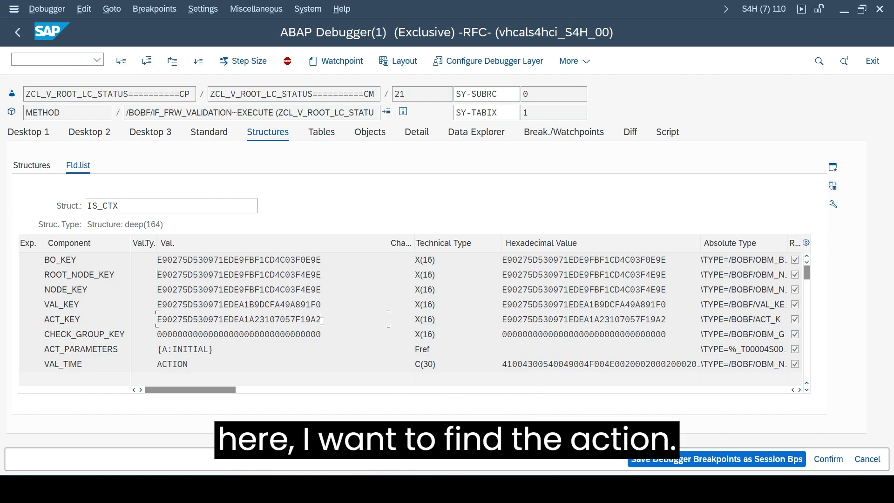
- Copy the ACT_KEY GUID from IS_CTX and search ZIF_RET_ORDER_C for it, which returns not found
{"action": "left_click_drag", "start_coordinate": [322, 319], "coordinate": [157, 319]}
{"action": "key", "text": "ctrl+c"}
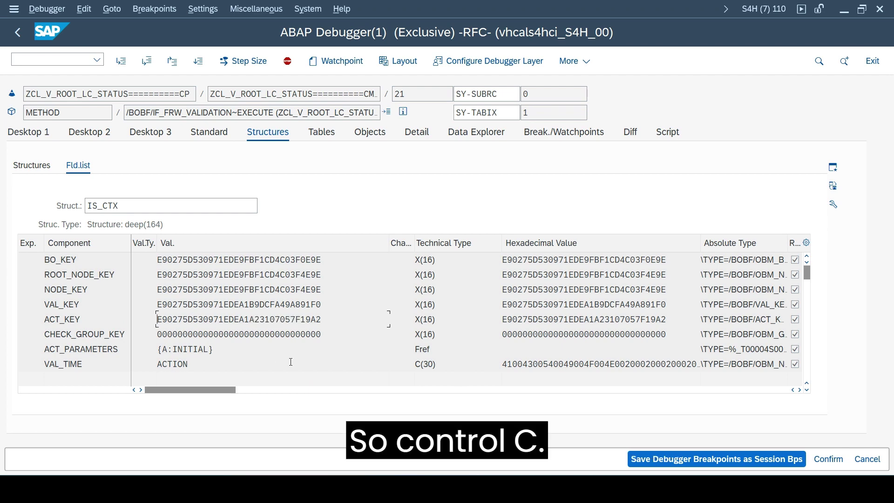
{"action": "key", "text": "alt+Tab"}
{"action": "left_click", "coordinate": [542, 171]}
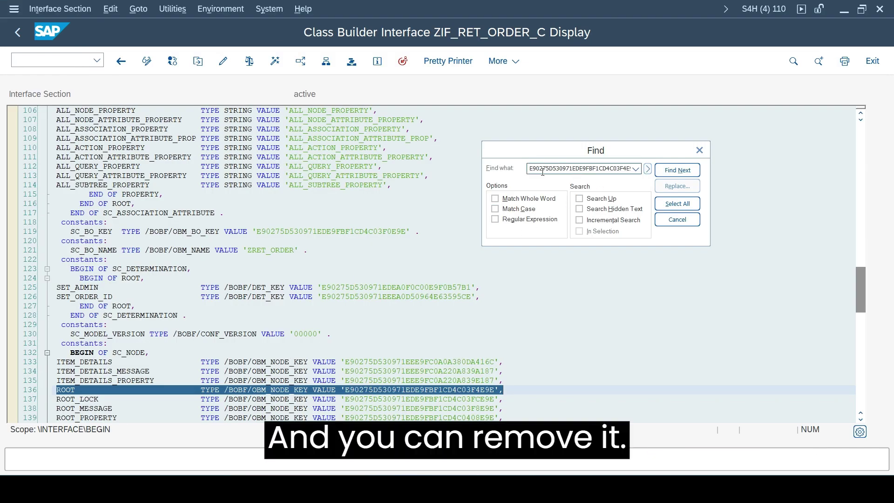
{"action": "double_click", "coordinate": [532, 170]}
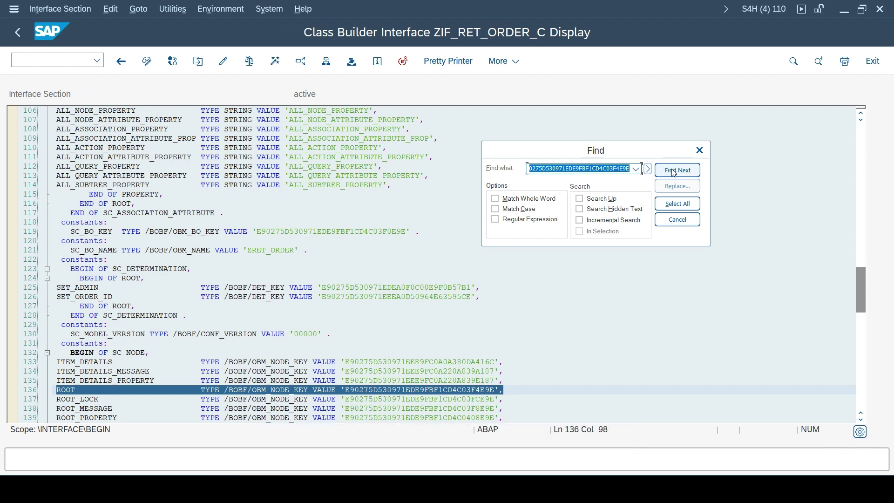
{"action": "key", "text": "ctrl+v"}
{"action": "left_click", "coordinate": [676, 171]}
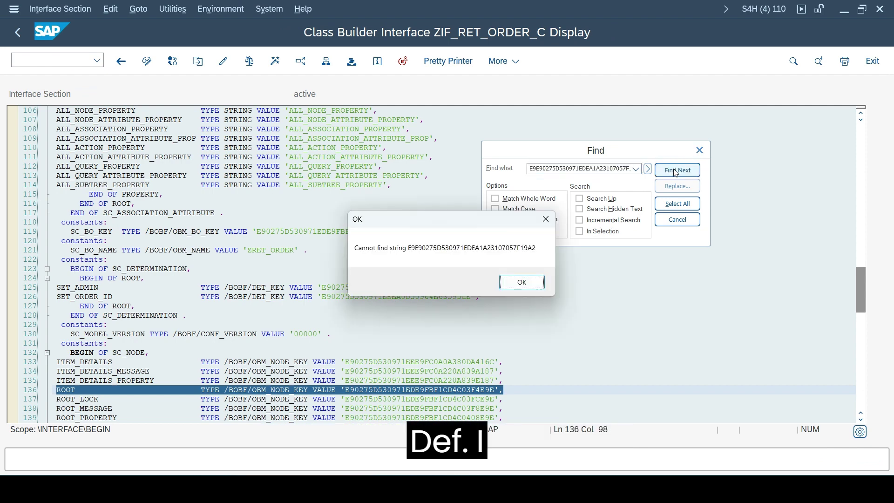
{"action": "key", "text": "Return"}
{"action": "left_click", "coordinate": [792, 324]}
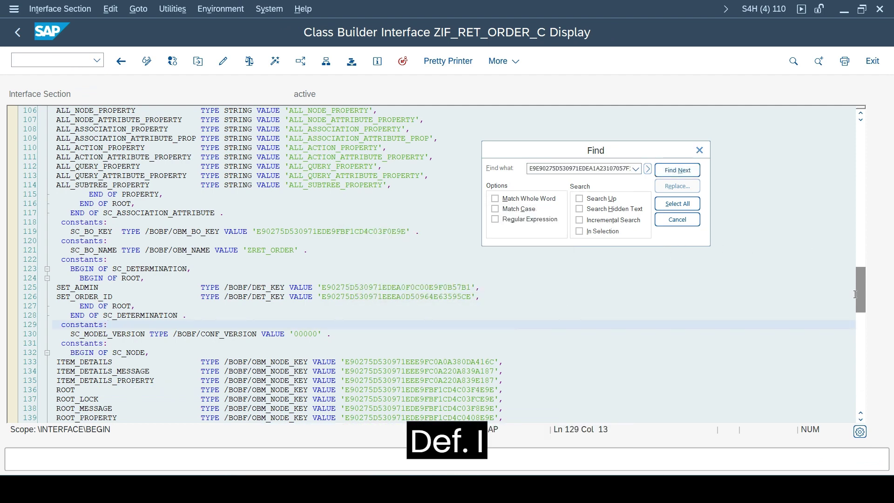
{"action": "left_click_drag", "start_coordinate": [855, 295], "coordinate": [861, 149]}
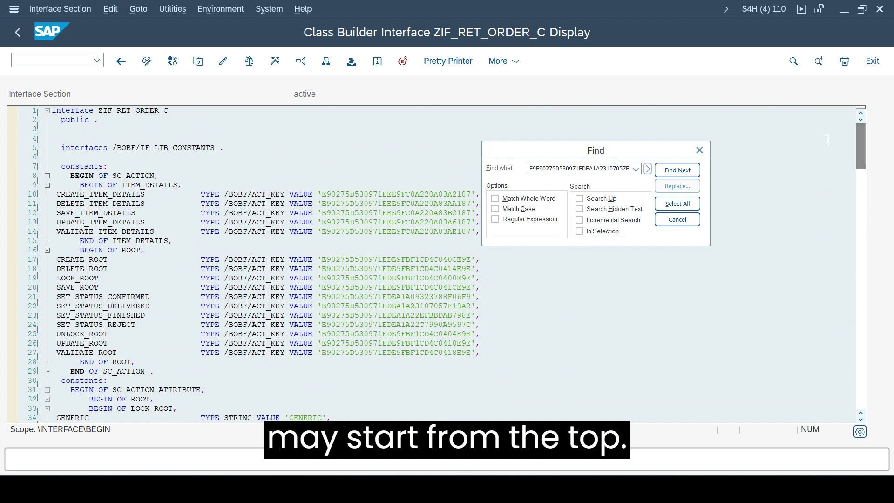
- Retry the search with the pasted action key, then clear the wrong search text
{"action": "double_click", "coordinate": [530, 170]}
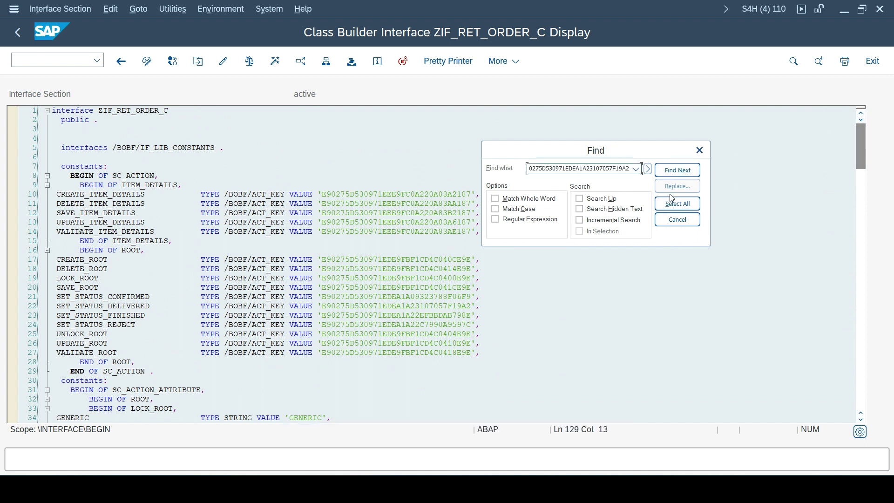
{"action": "key", "text": "ctrl+v"}
{"action": "left_click", "coordinate": [678, 170]}
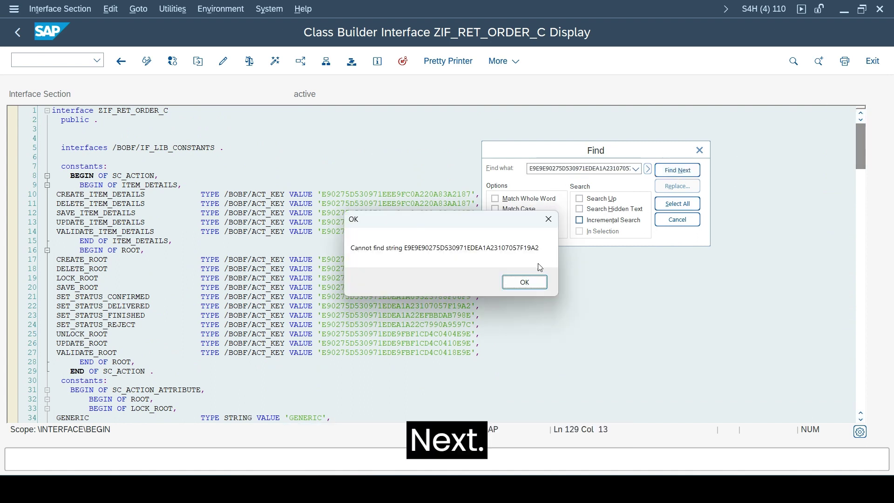
{"action": "left_click", "coordinate": [528, 285]}
{"action": "key", "text": "Delete"}
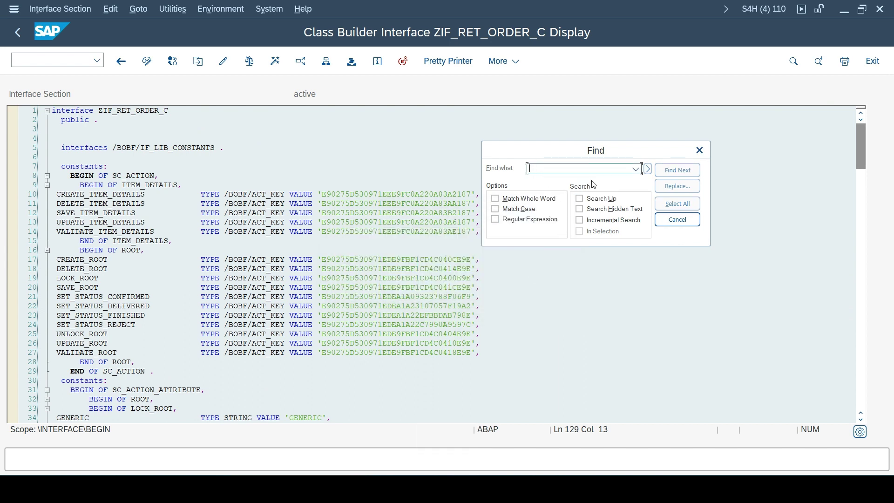
{"action": "key", "text": "ctrl+v"}
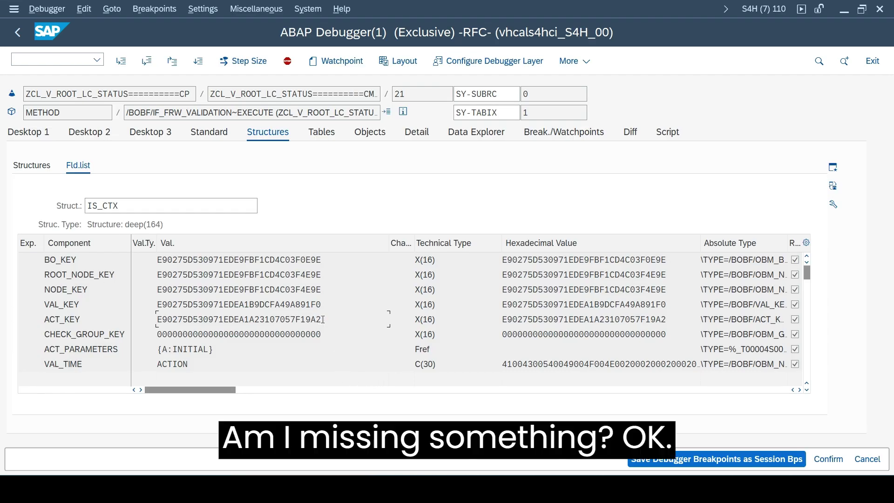
- Recopy ACT_KEY and find it as the SET_STATUS_DELIVERED action constant on line 22
{"action": "left_click_drag", "start_coordinate": [322, 320], "coordinate": [157, 320]}
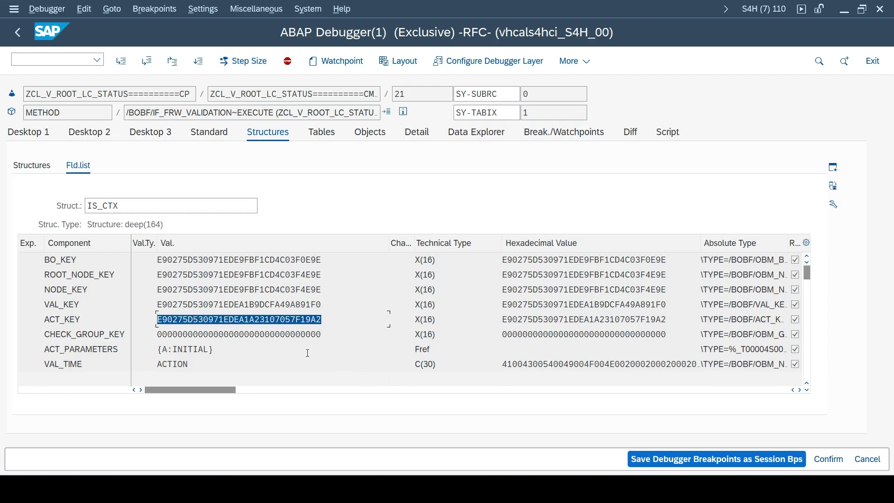
{"action": "key", "text": "ctrl+c"}
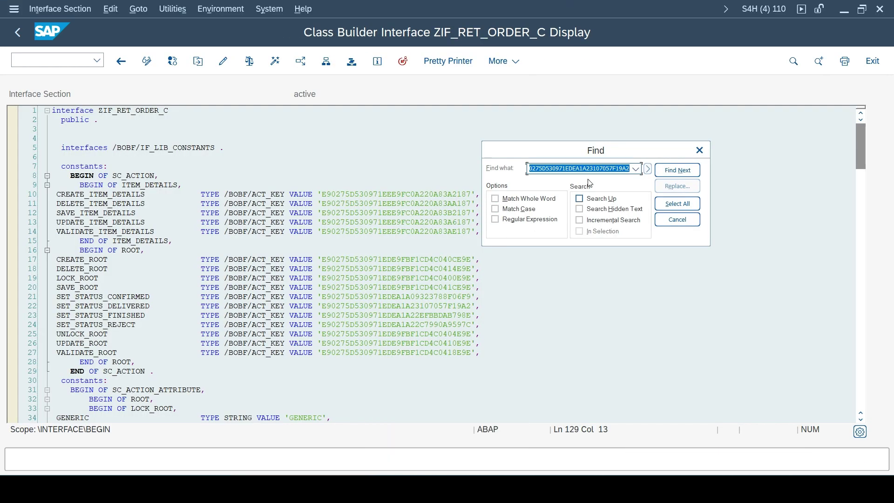
{"action": "left_click", "coordinate": [615, 172]}
{"action": "left_click_drag", "start_coordinate": [632, 169], "coordinate": [510, 168]}
{"action": "key", "text": "ctrl+v"}
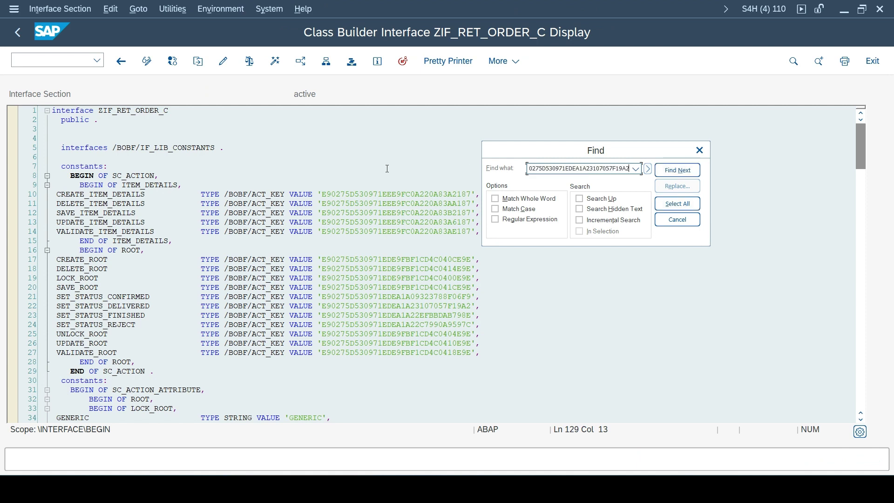
{"action": "left_click", "coordinate": [677, 170]}
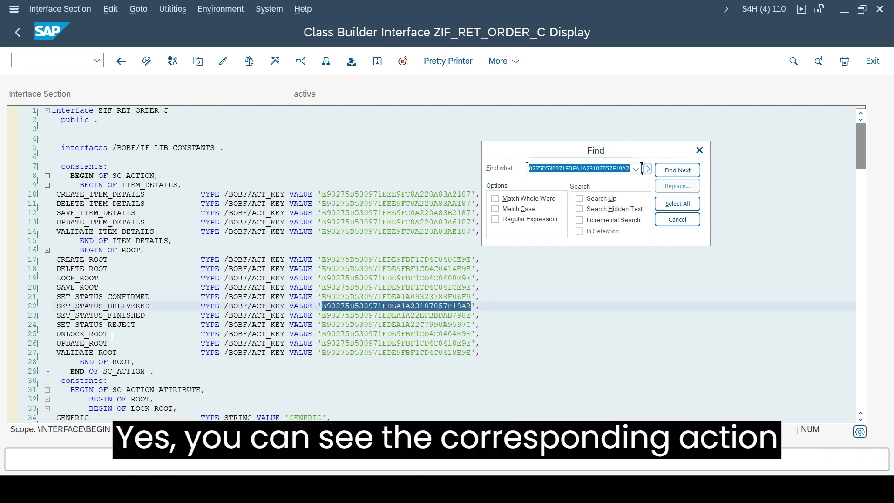
{"action": "left_click_drag", "start_coordinate": [58, 306], "coordinate": [583, 303]}
{"action": "left_click", "coordinate": [533, 303]}
- Close the search box and return from the interface source to ZRET_ORDER
{"action": "left_click", "coordinate": [699, 150]}
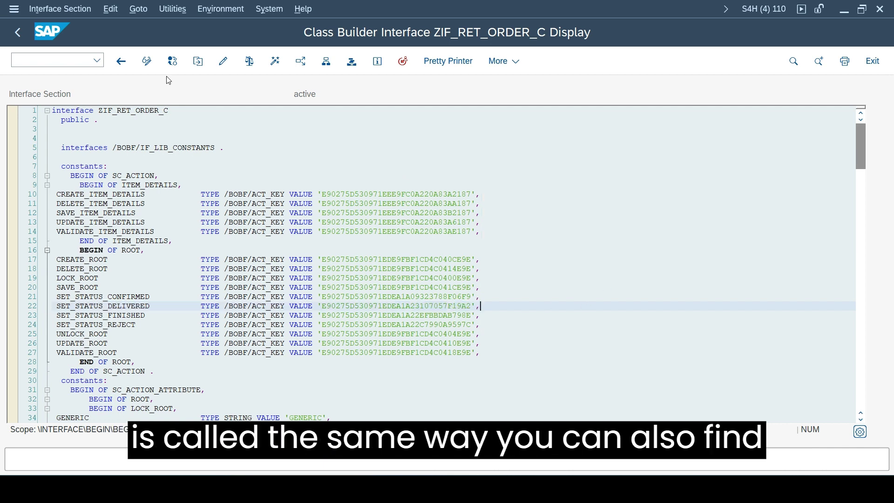
{"action": "left_click", "coordinate": [17, 33]}
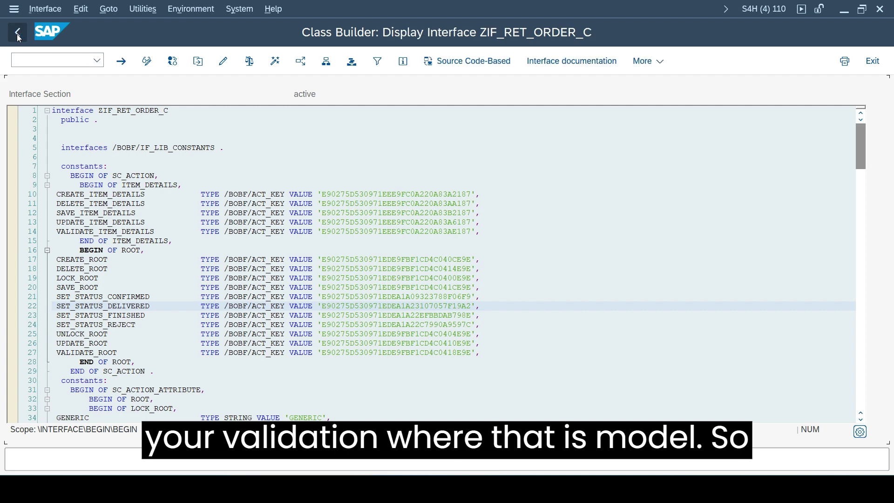
{"action": "left_click", "coordinate": [16, 34]}
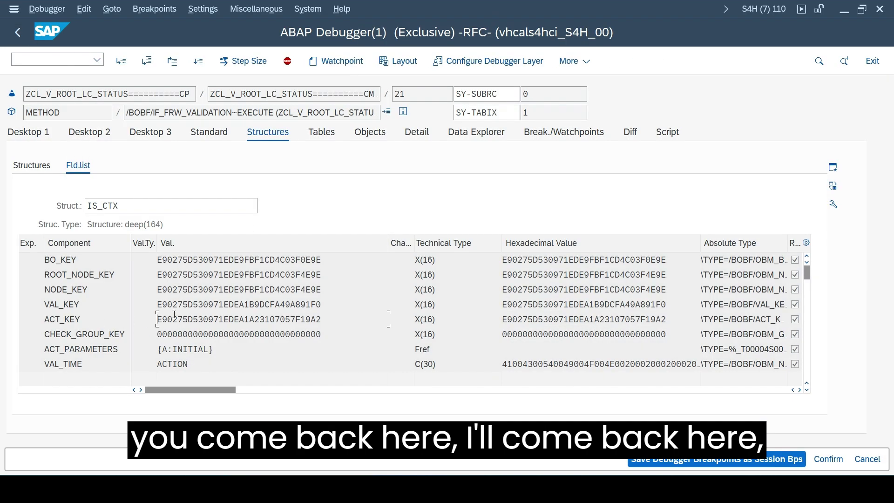
- Copy the VAL_KEY GUID from IS_CTX and look it up with Find Entity by Key
{"action": "left_click_drag", "start_coordinate": [328, 303], "coordinate": [173, 305]}
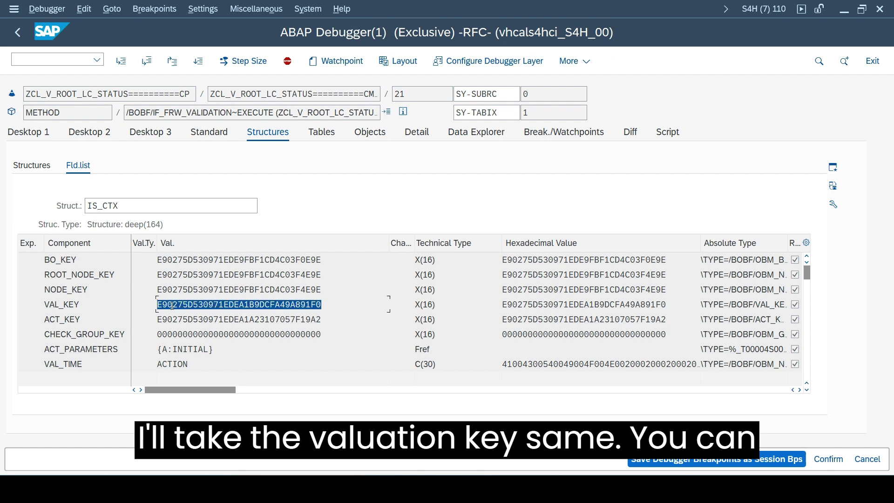
{"action": "left_click", "coordinate": [204, 320]}
{"action": "key", "text": "alt+Tab"}
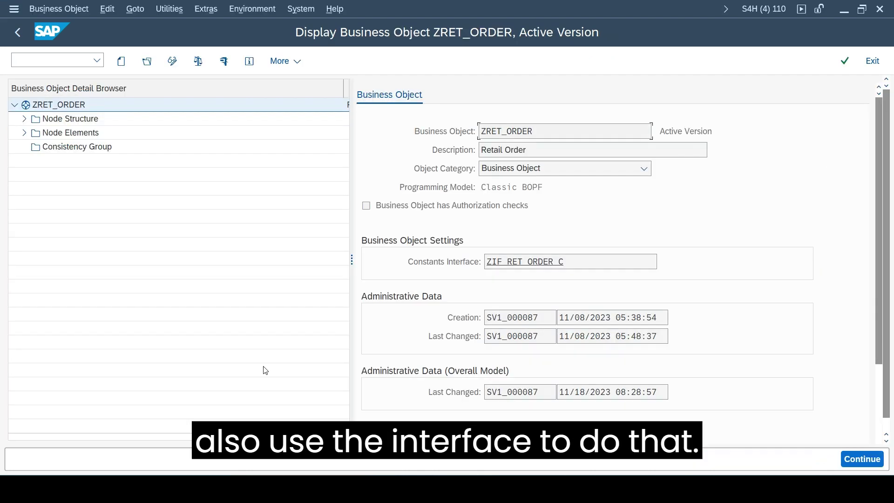
{"action": "key", "text": "ctrl+f"}
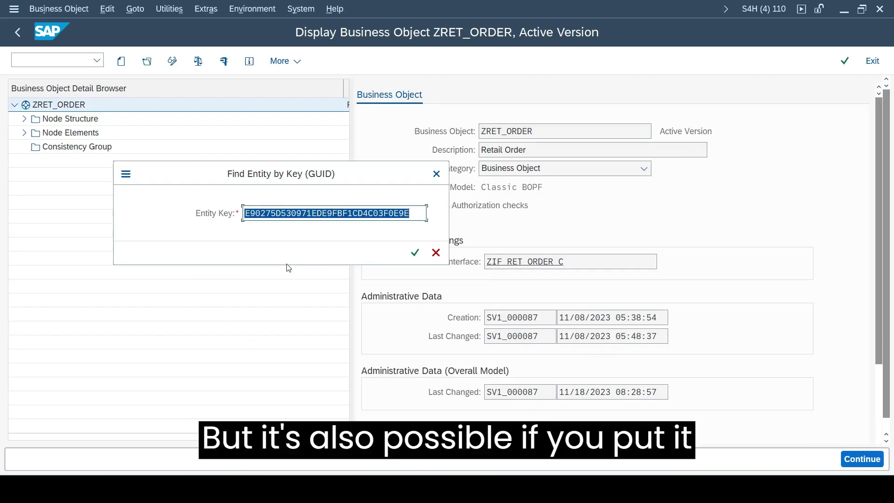
{"action": "key", "text": "ctrl+v"}
{"action": "key", "text": "Return"}
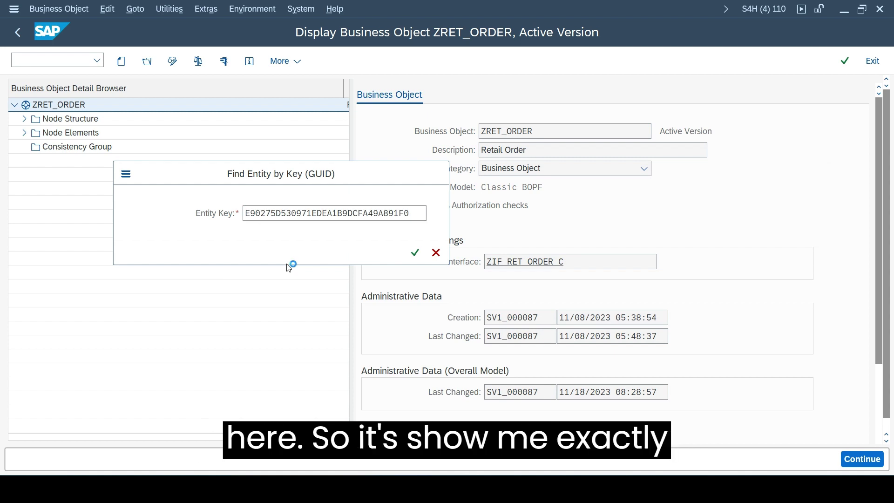